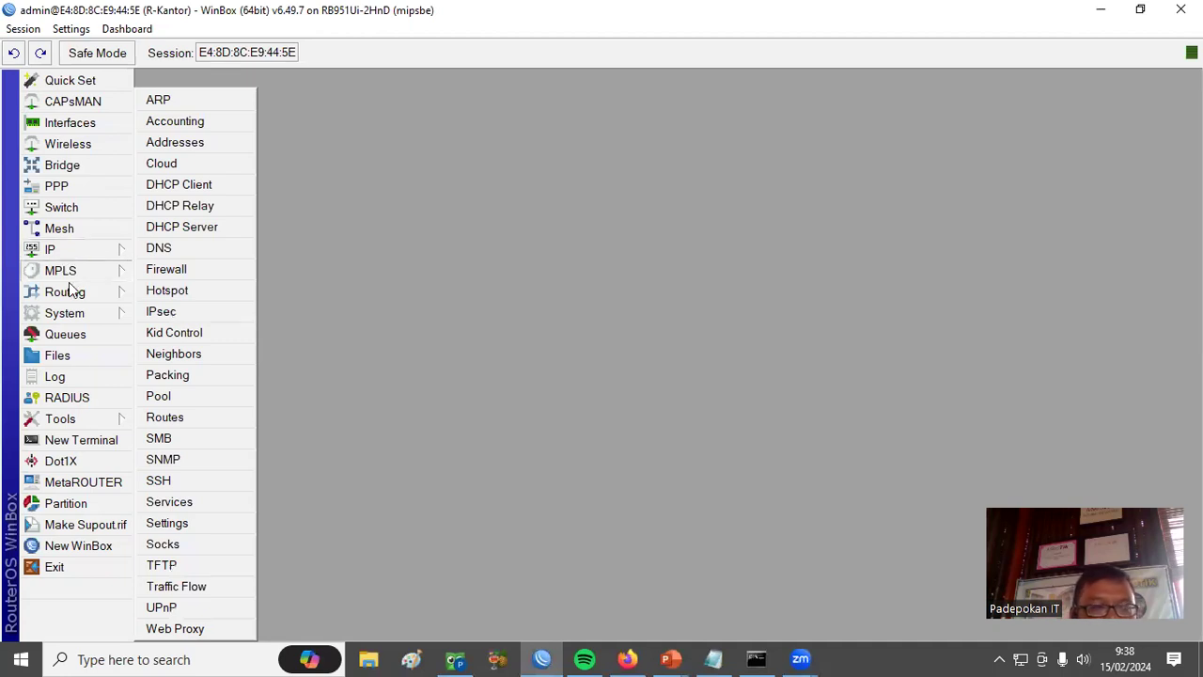
Step: Test the router's internet connection by pinging google.com in a new terminal, and close the terminal
{"action": "left_click", "coordinate": [56, 441]}
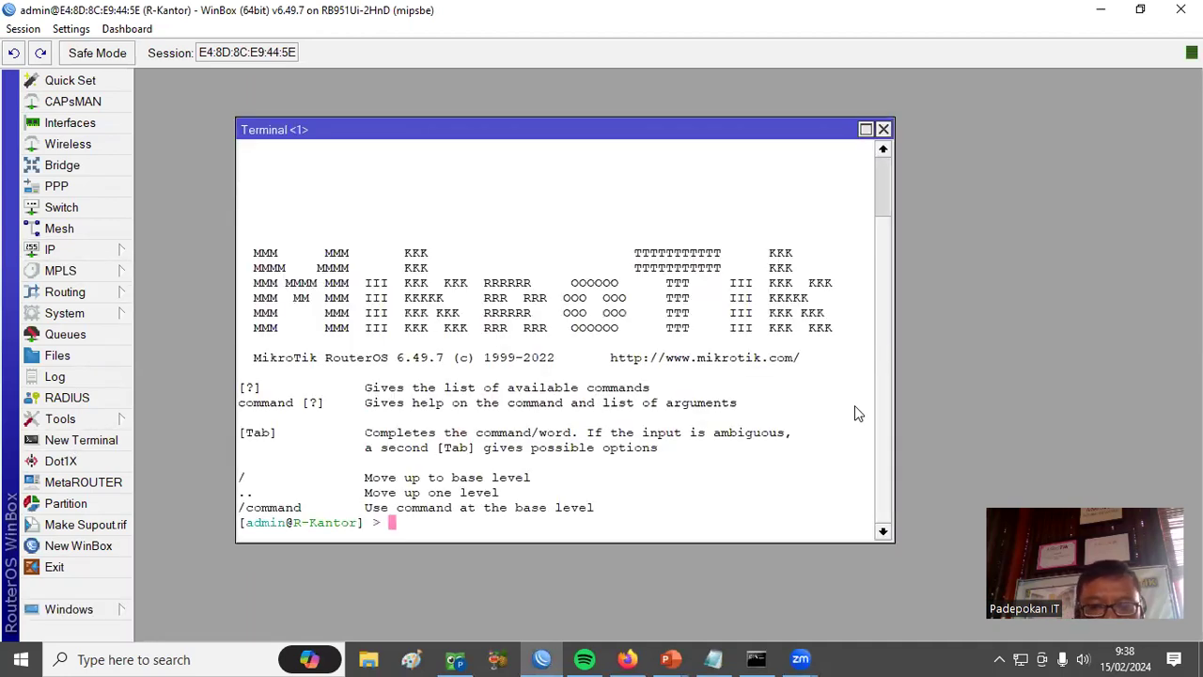
{"action": "type", "text": "PING"}
{"action": "key", "text": "BackSpace"}
{"action": "key", "text": "BackSpace"}
{"action": "key", "text": "BackSpace"}
{"action": "key", "text": "BackSpace"}
{"action": "key", "text": "BackSpace"}
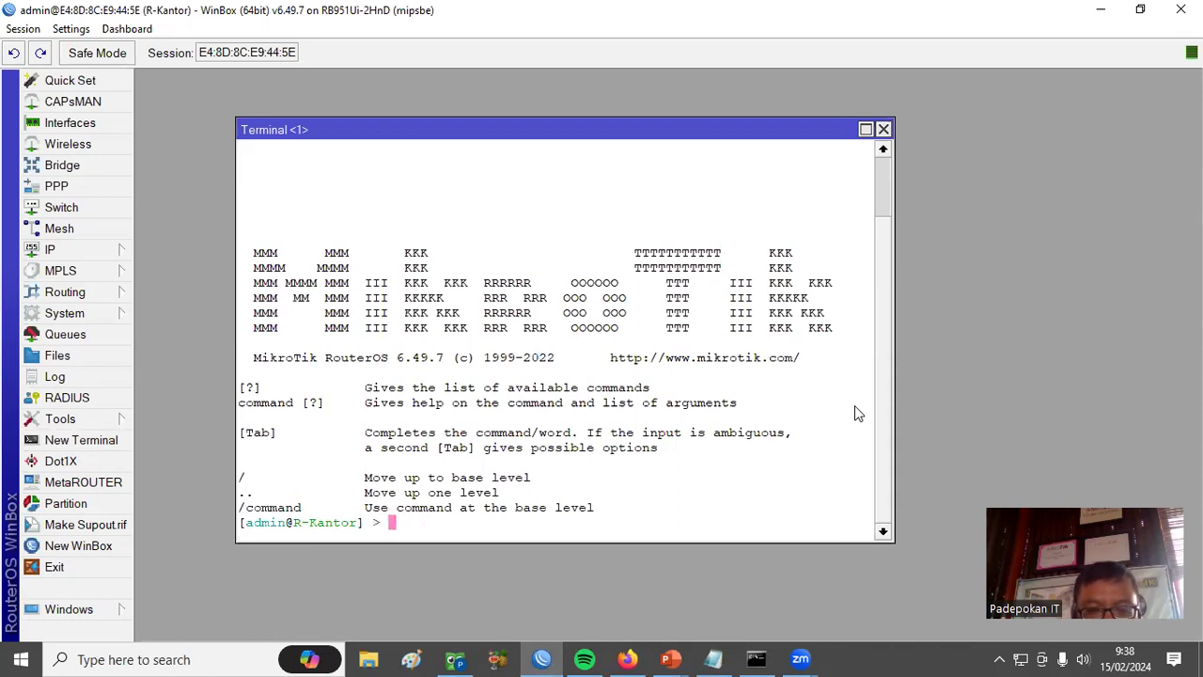
{"action": "type", "text": "ping goo"}
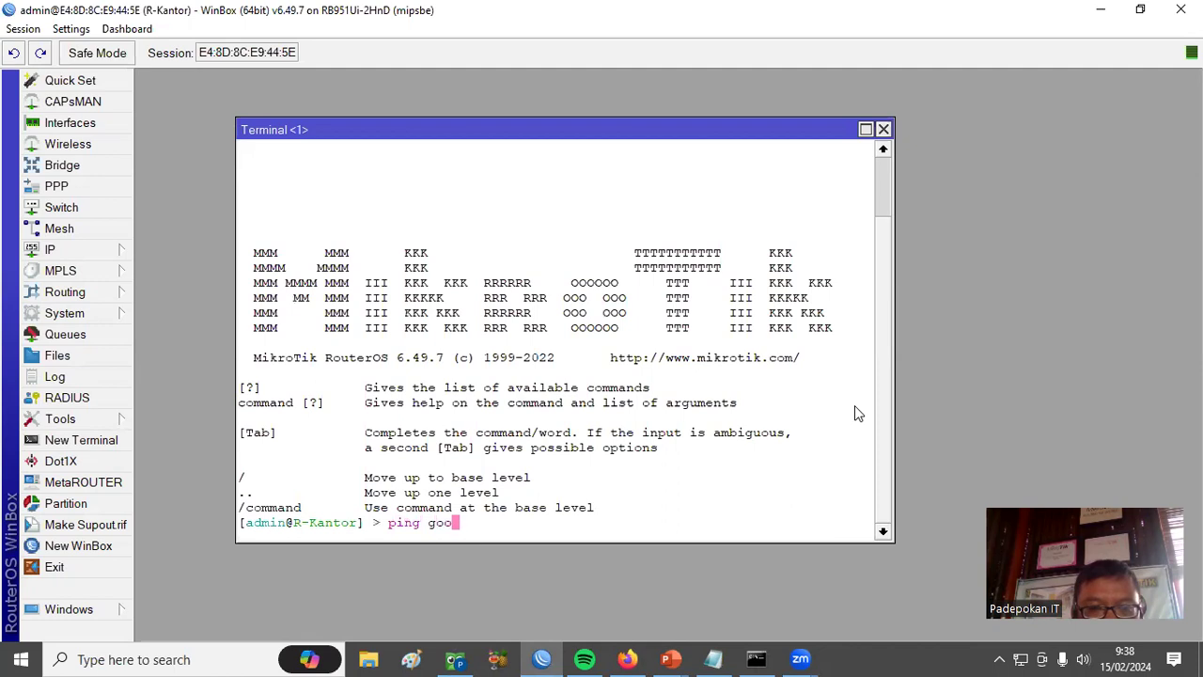
{"action": "type", "text": "gle.com"}
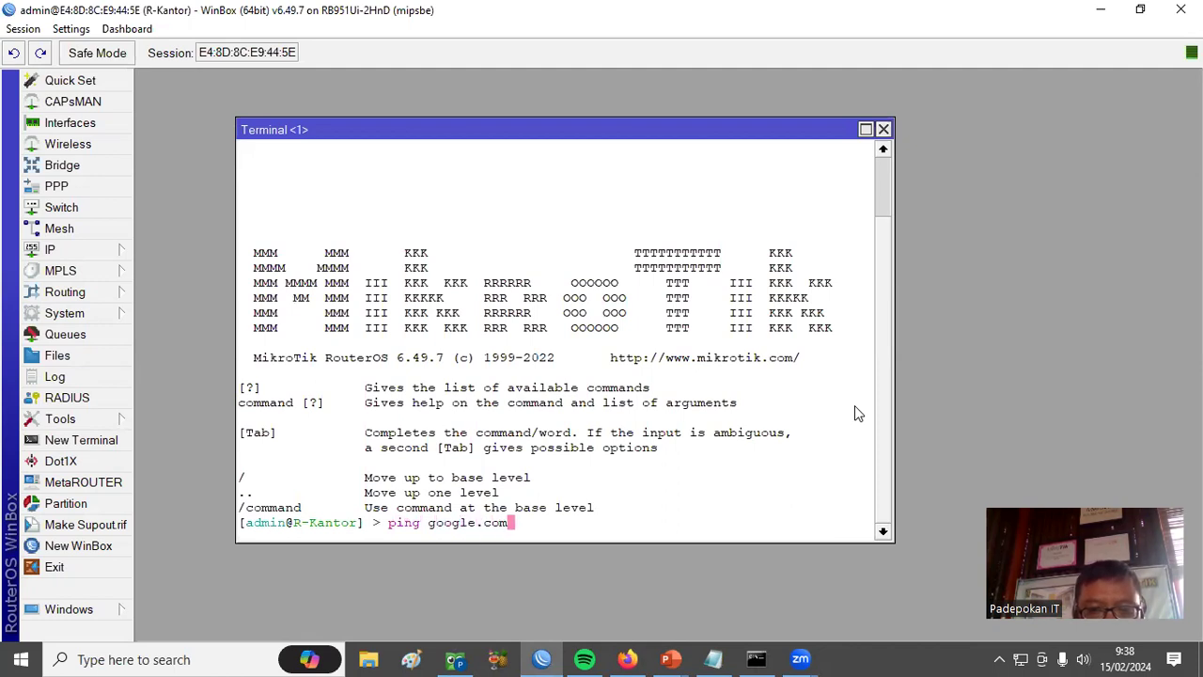
{"action": "key", "text": "Return"}
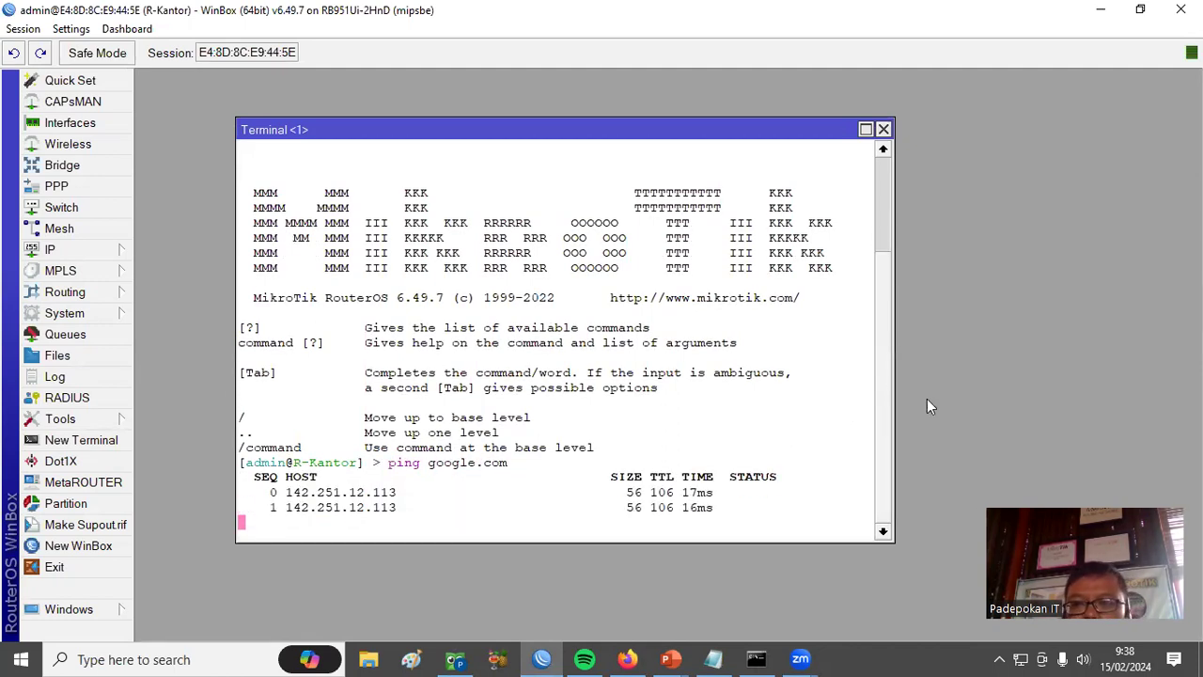
{"action": "left_click", "coordinate": [884, 130]}
Step: Open the firewall address lists and examine the name and address of the bypass bandwidth entry for 192.168.100.10
{"action": "left_click", "coordinate": [94, 250]}
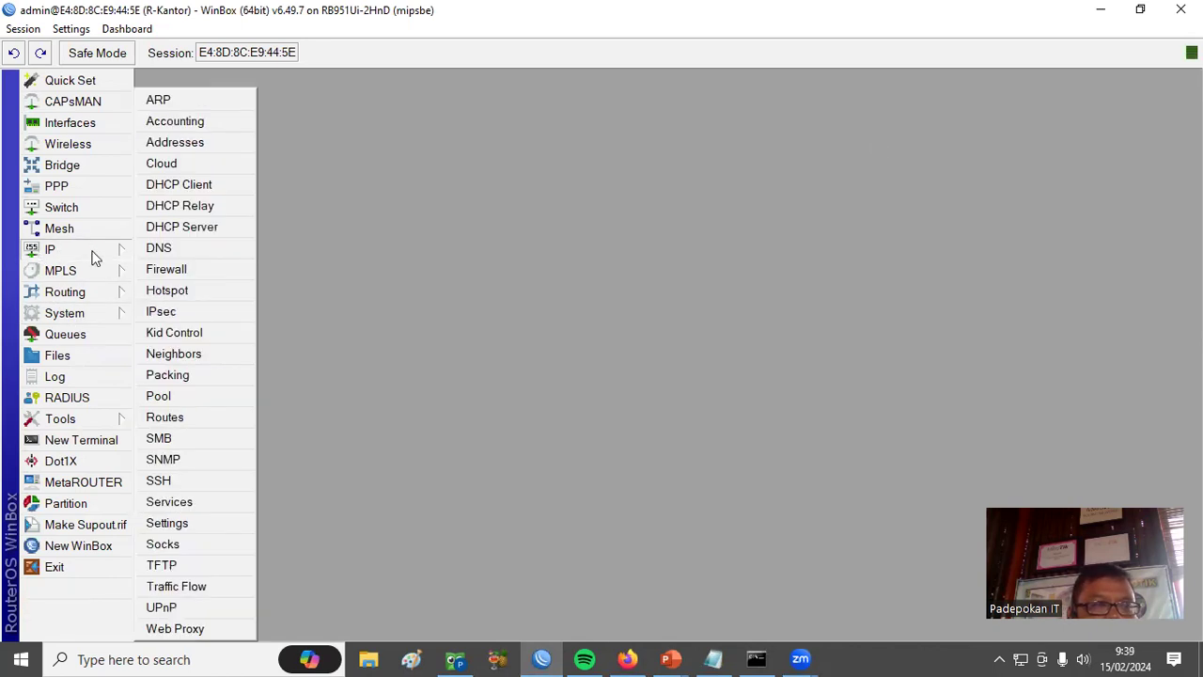
{"action": "left_click", "coordinate": [160, 270]}
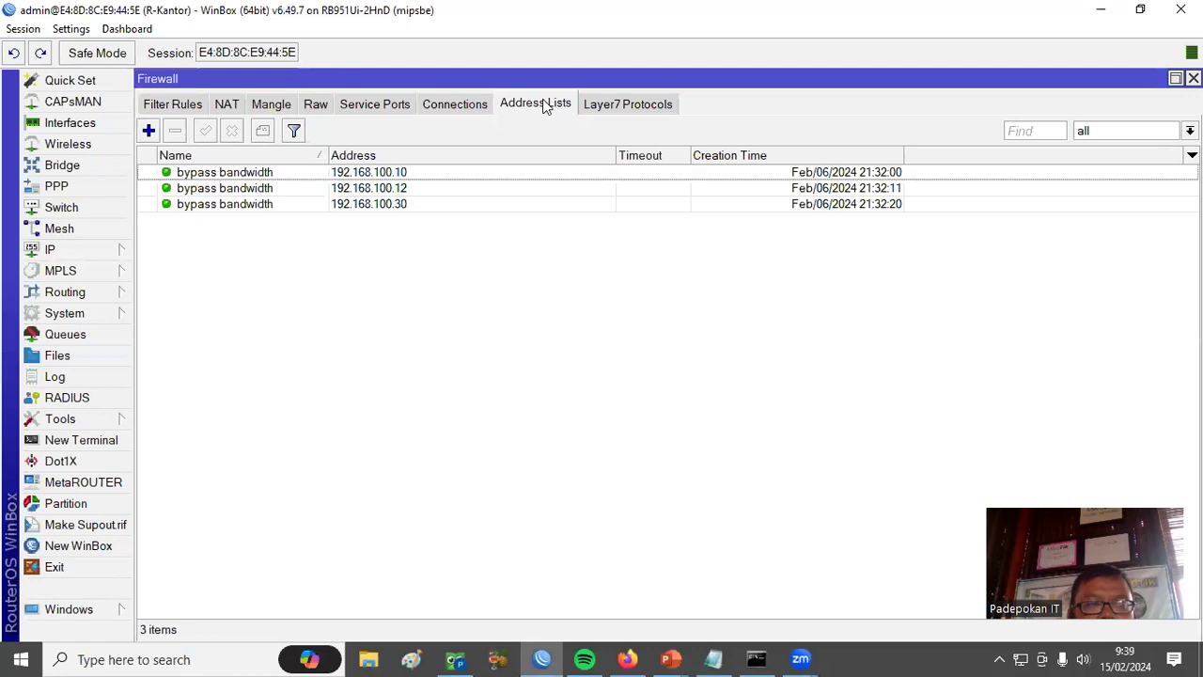
{"action": "left_click", "coordinate": [380, 177]}
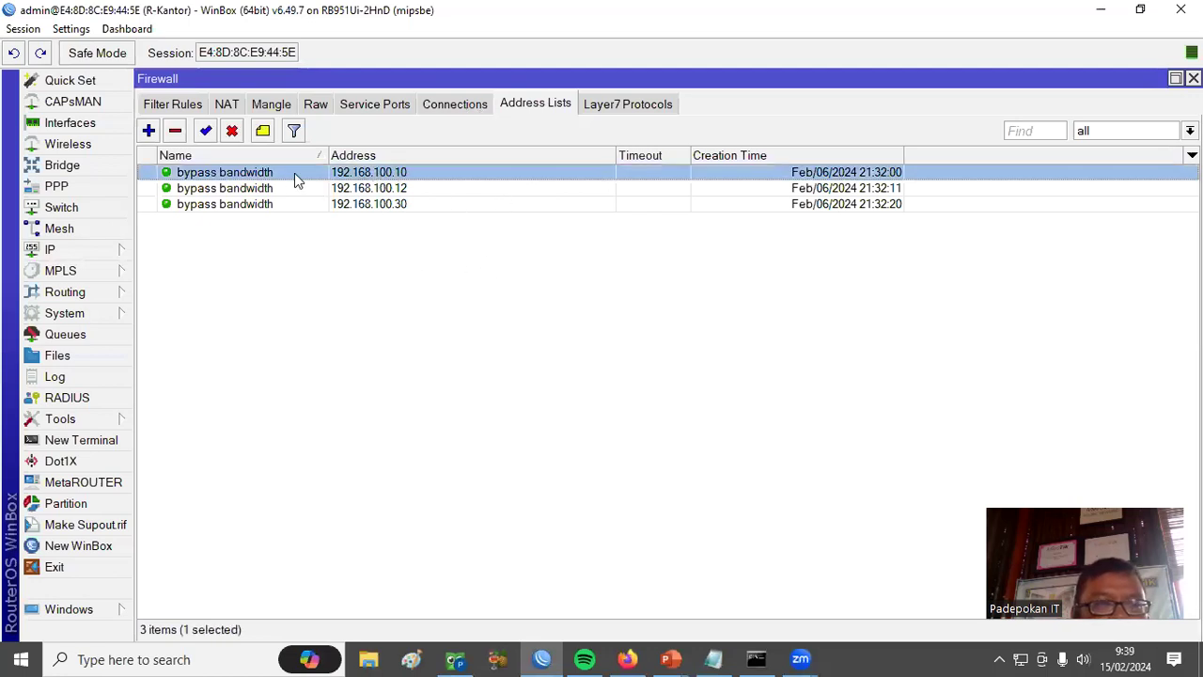
{"action": "double_click", "coordinate": [327, 178]}
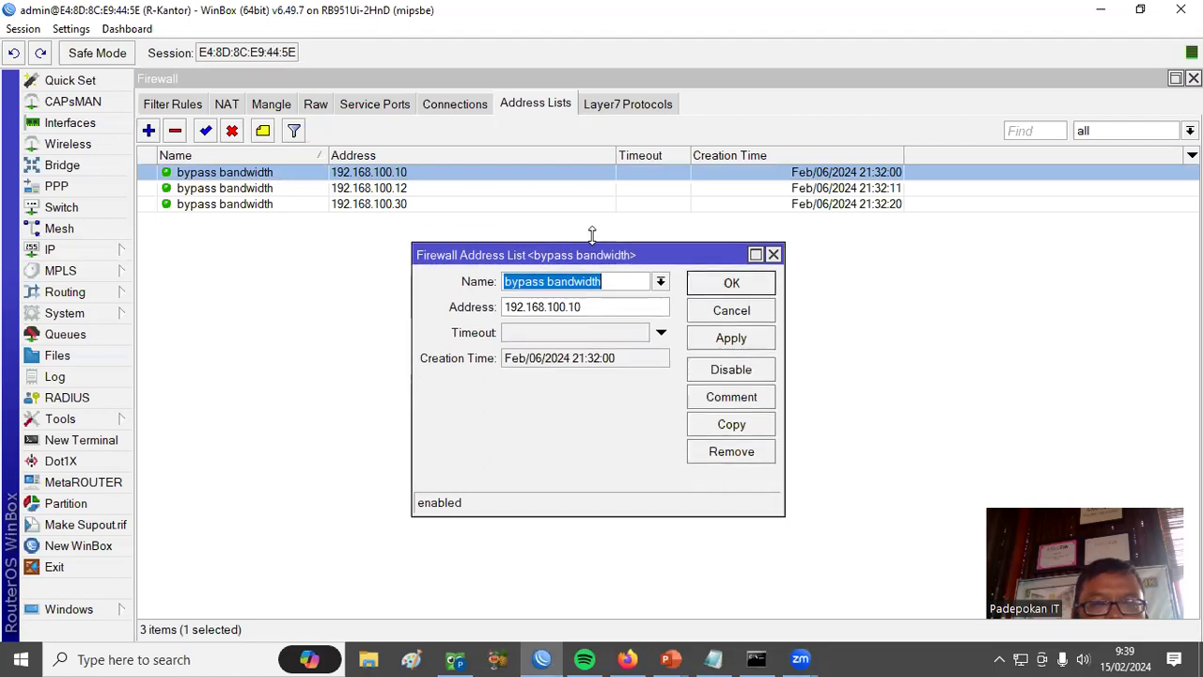
{"action": "left_click_drag", "start_coordinate": [592, 235], "coordinate": [594, 219]}
{"action": "left_click", "coordinate": [602, 256]}
{"action": "left_click_drag", "start_coordinate": [626, 260], "coordinate": [401, 284]}
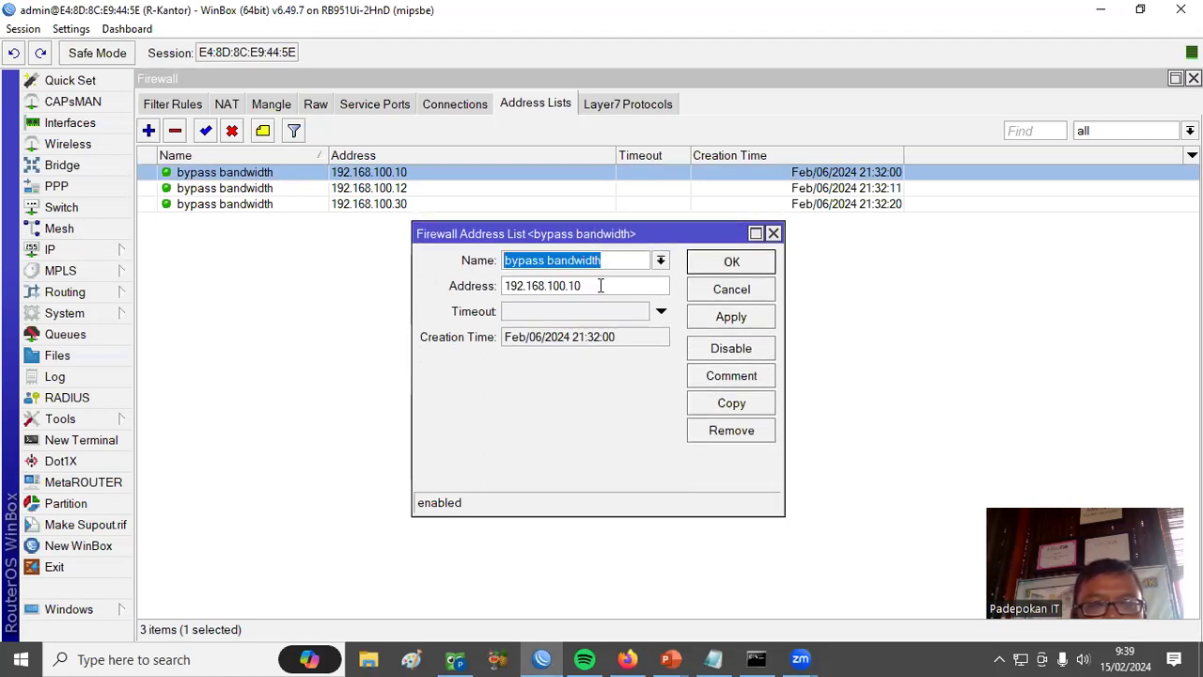
{"action": "left_click_drag", "start_coordinate": [601, 286], "coordinate": [455, 297]}
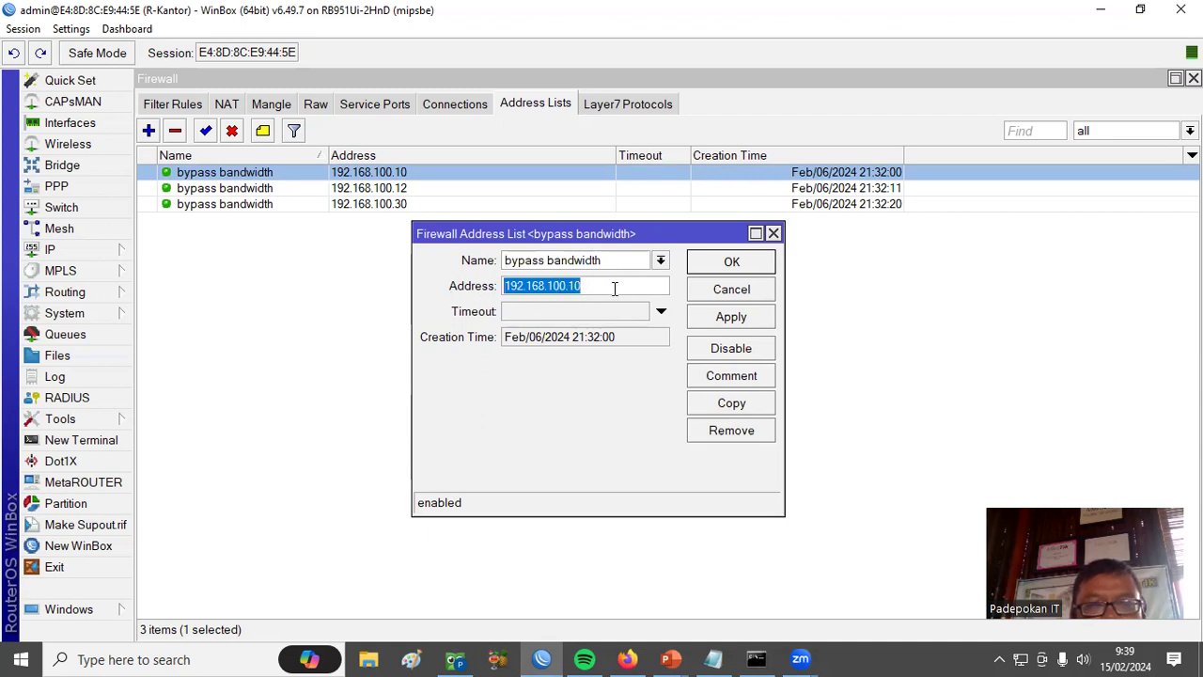
{"action": "left_click", "coordinate": [731, 262]}
Step: Examine the bypass bandwidth address list entries for 192.168.100.12 and 192.168.100.30
{"action": "double_click", "coordinate": [393, 189]}
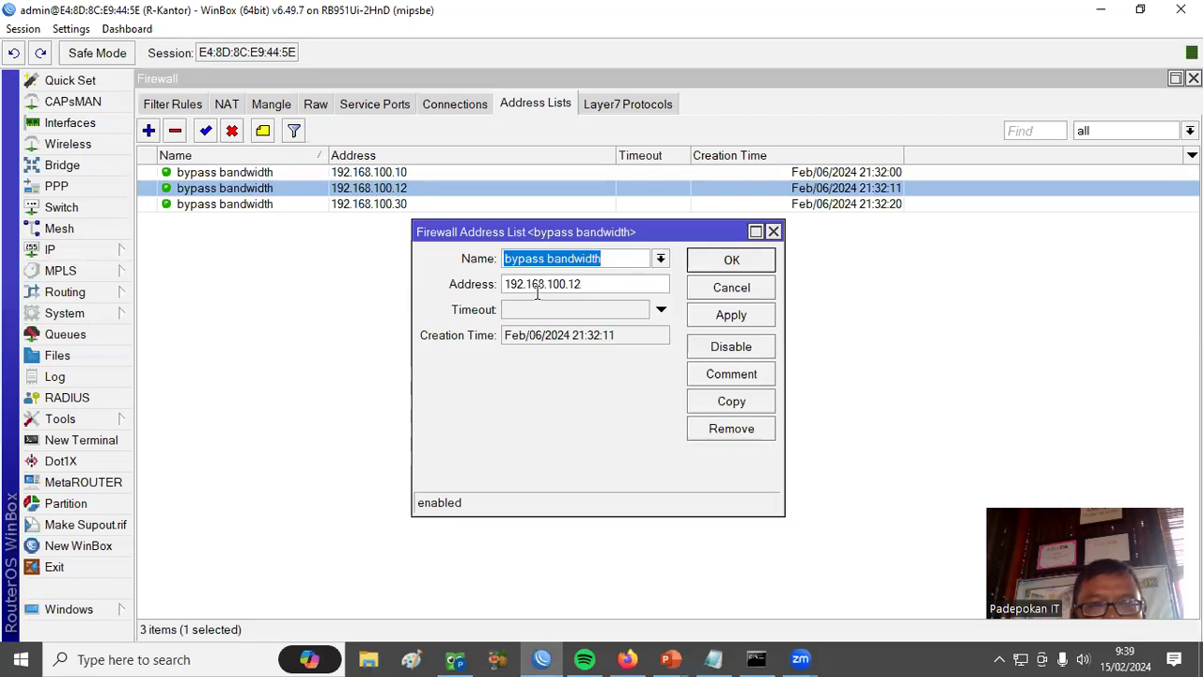
{"action": "left_click_drag", "start_coordinate": [583, 285], "coordinate": [474, 275]}
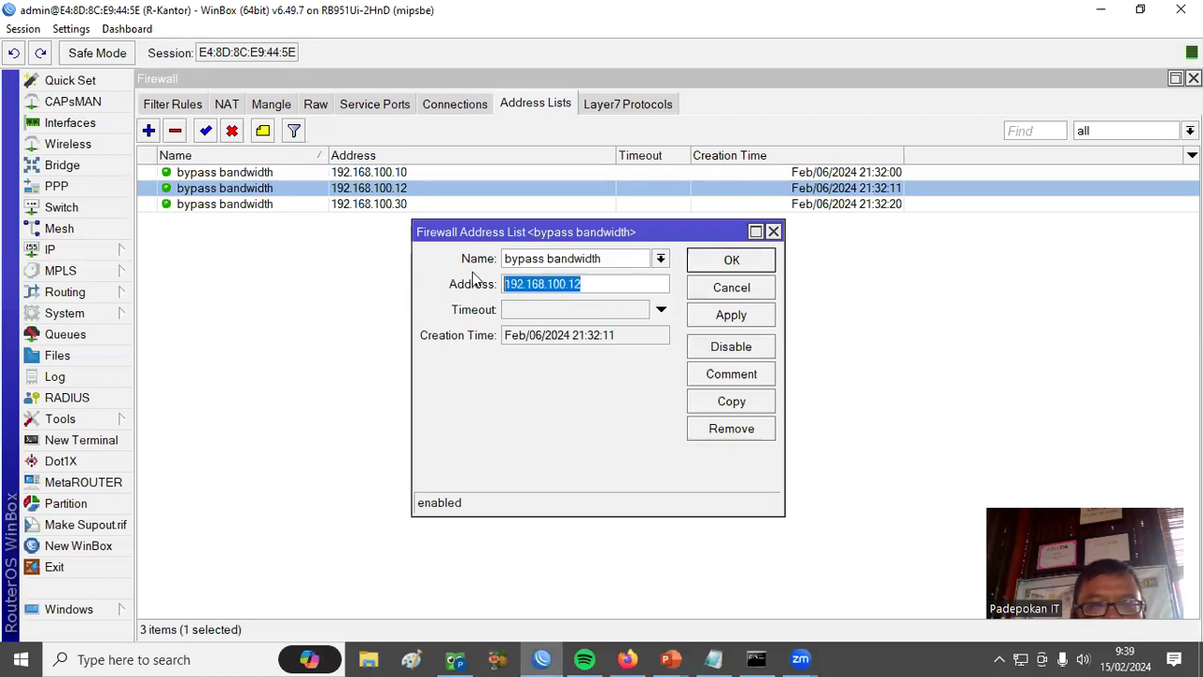
{"action": "left_click", "coordinate": [729, 263]}
{"action": "double_click", "coordinate": [416, 210]}
{"action": "left_click_drag", "start_coordinate": [602, 283], "coordinate": [488, 287]}
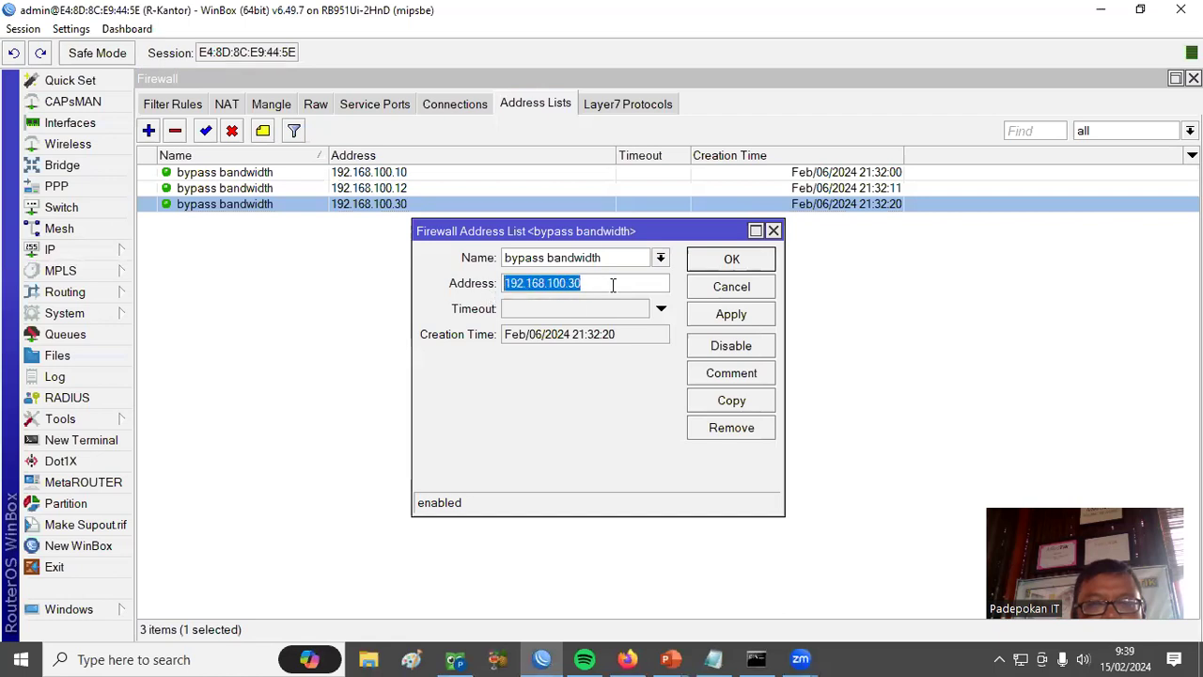
{"action": "left_click", "coordinate": [716, 262]}
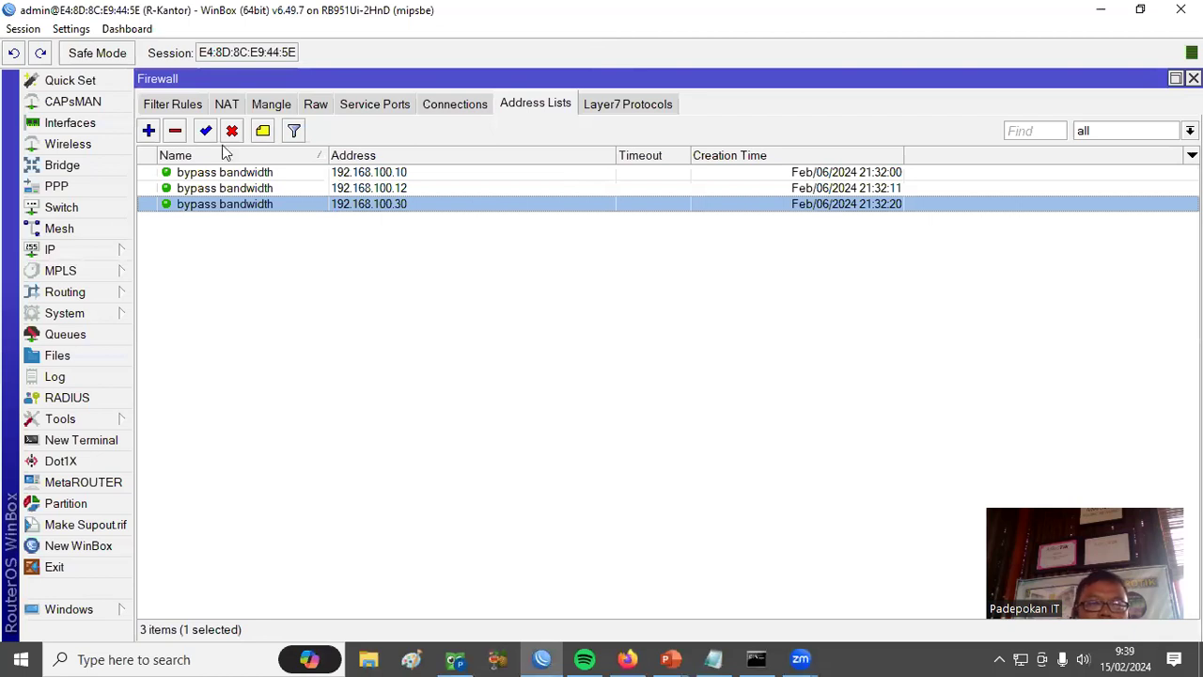
Step: Show the firewall's mangle rules with a wider Action column and examine the chain of the mark connection rule
{"action": "left_click", "coordinate": [270, 105]}
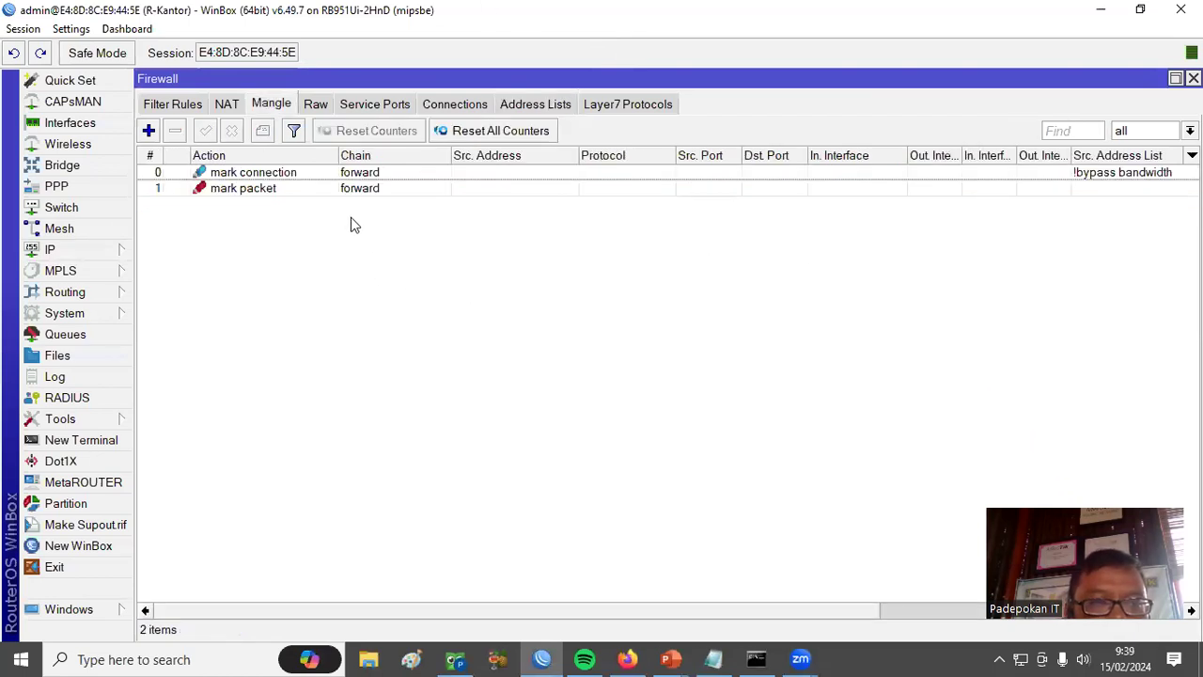
{"action": "left_click_drag", "start_coordinate": [338, 155], "coordinate": [534, 156]}
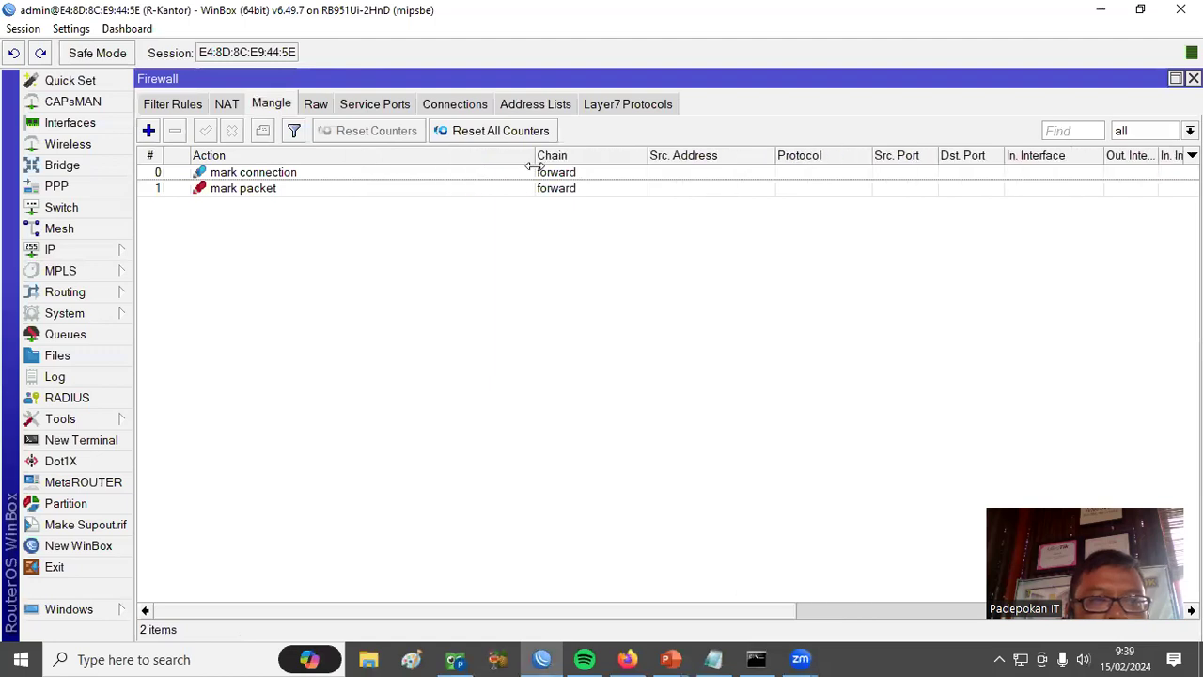
{"action": "double_click", "coordinate": [261, 172]}
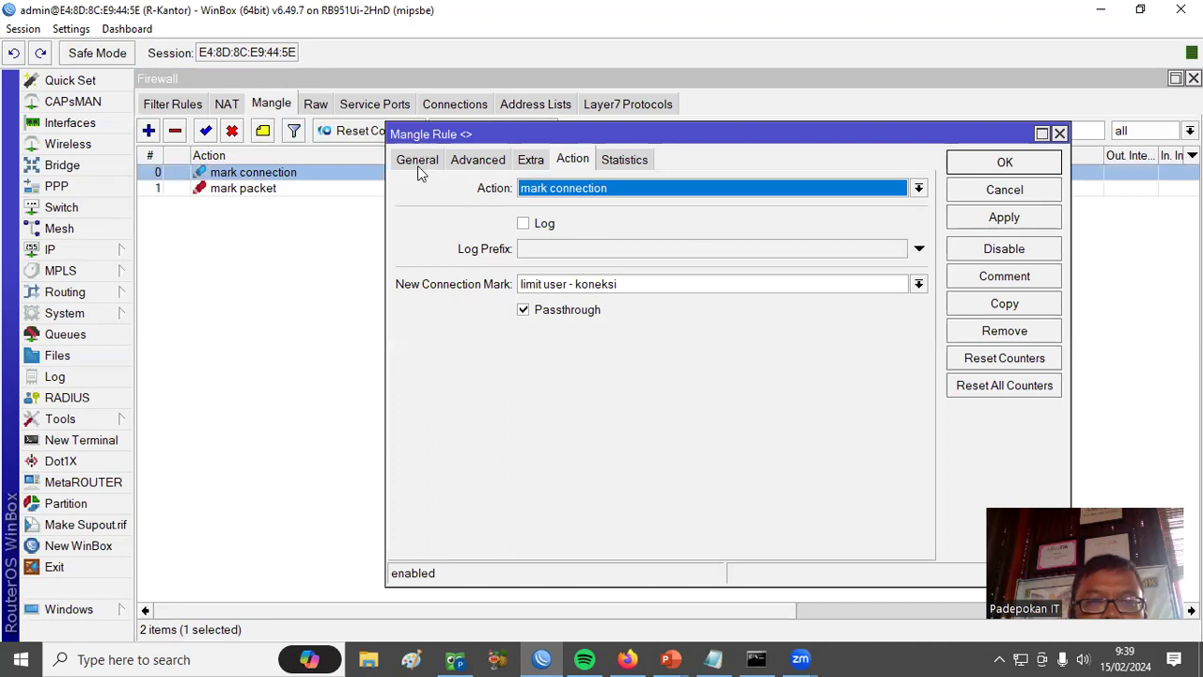
{"action": "left_click", "coordinate": [409, 161]}
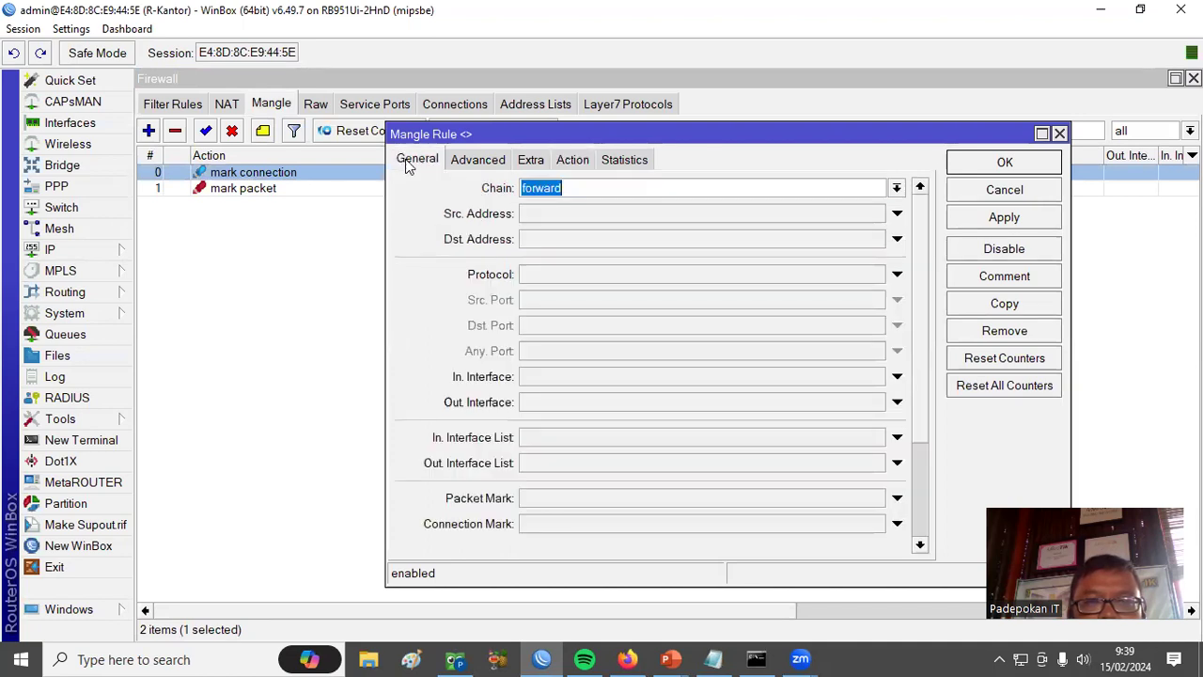
{"action": "left_click", "coordinate": [598, 189]}
{"action": "left_click_drag", "start_coordinate": [596, 189], "coordinate": [522, 194]}
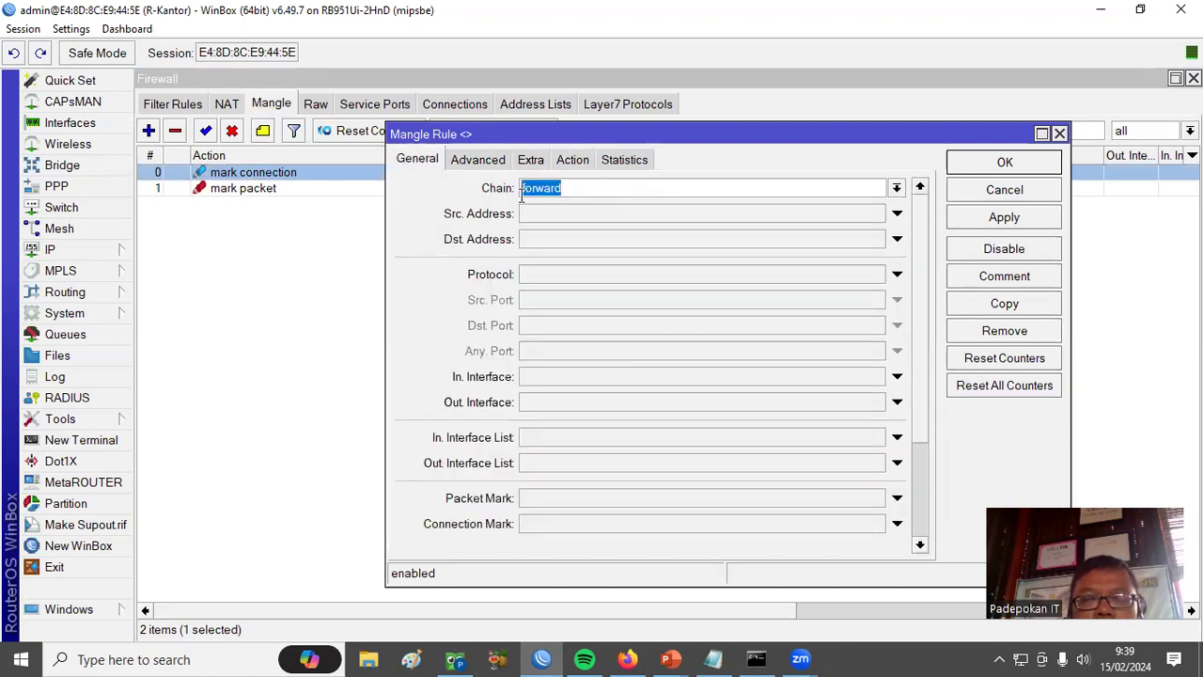
Step: Examine the mark connection rule's source and destination address list exclusions and its action settings, and close the rule
{"action": "left_click", "coordinate": [478, 161]}
{"action": "left_click_drag", "start_coordinate": [673, 188], "coordinate": [555, 209]}
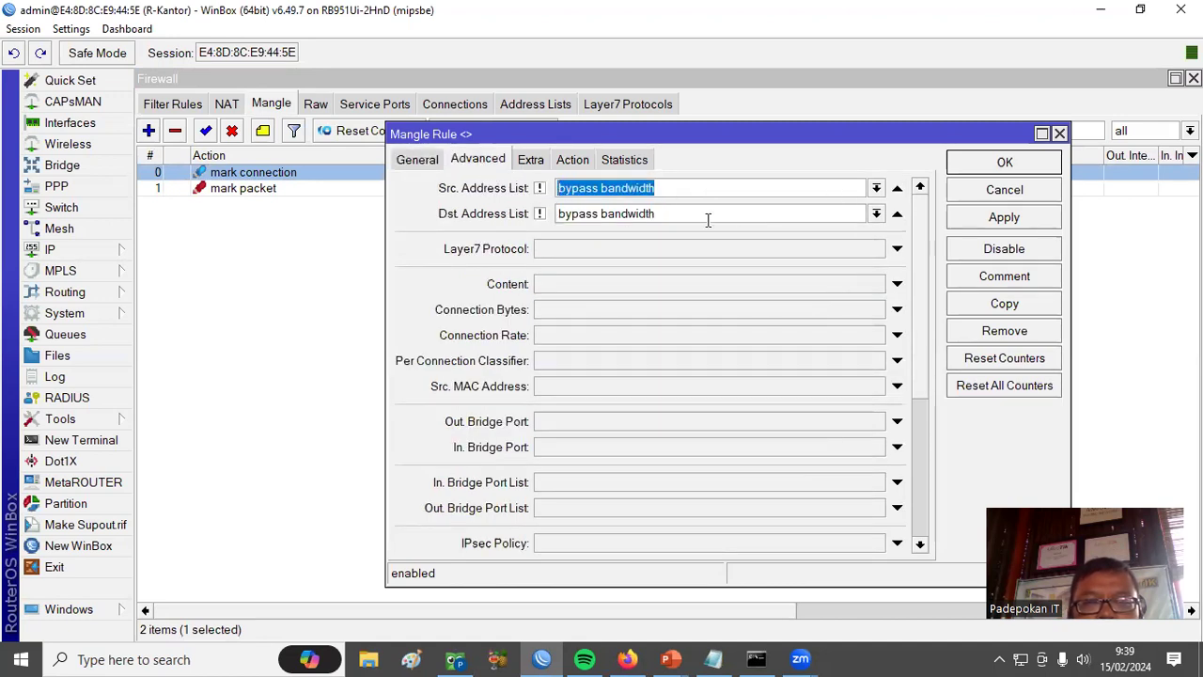
{"action": "left_click_drag", "start_coordinate": [687, 211], "coordinate": [556, 215]}
{"action": "left_click_drag", "start_coordinate": [689, 189], "coordinate": [542, 196]}
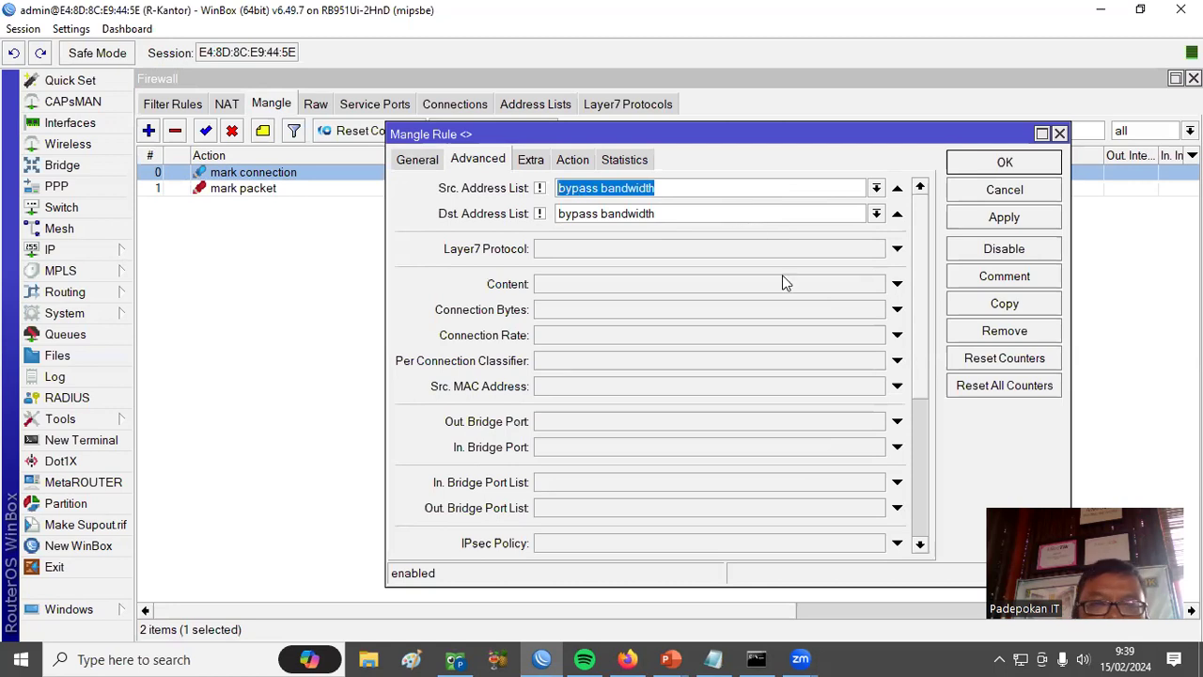
{"action": "left_click", "coordinate": [667, 186]}
{"action": "left_click_drag", "start_coordinate": [667, 186], "coordinate": [539, 195]}
{"action": "left_click_drag", "start_coordinate": [665, 214], "coordinate": [550, 218]}
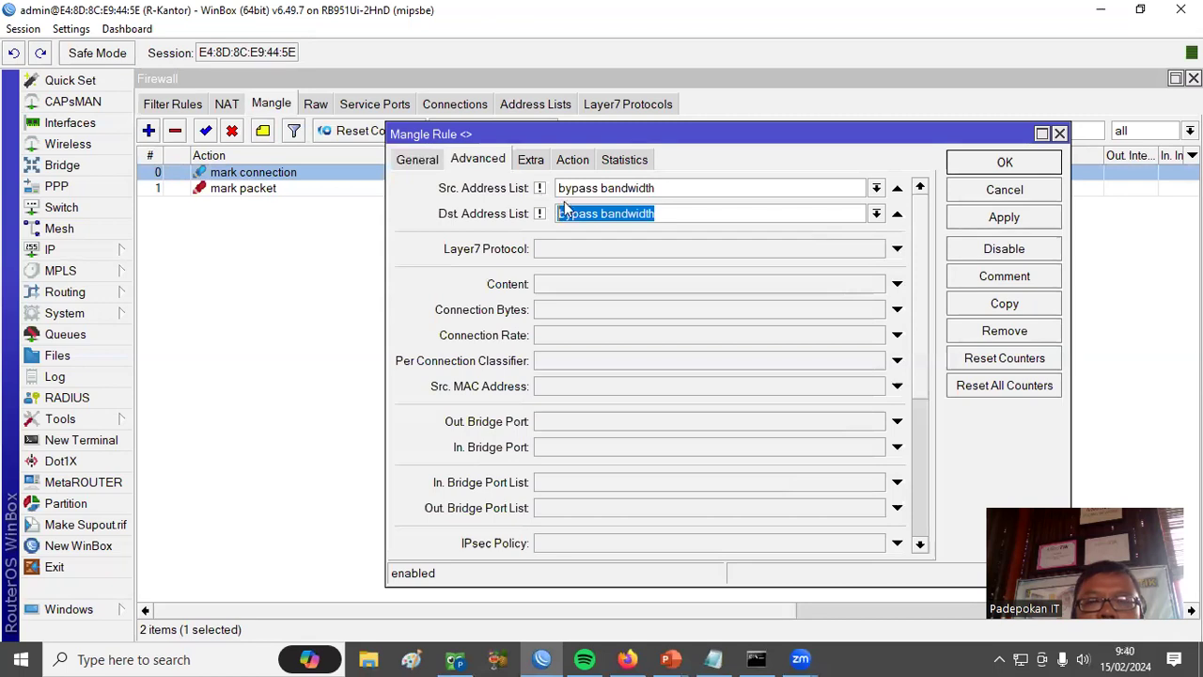
{"action": "left_click_drag", "start_coordinate": [666, 136], "coordinate": [620, 177]}
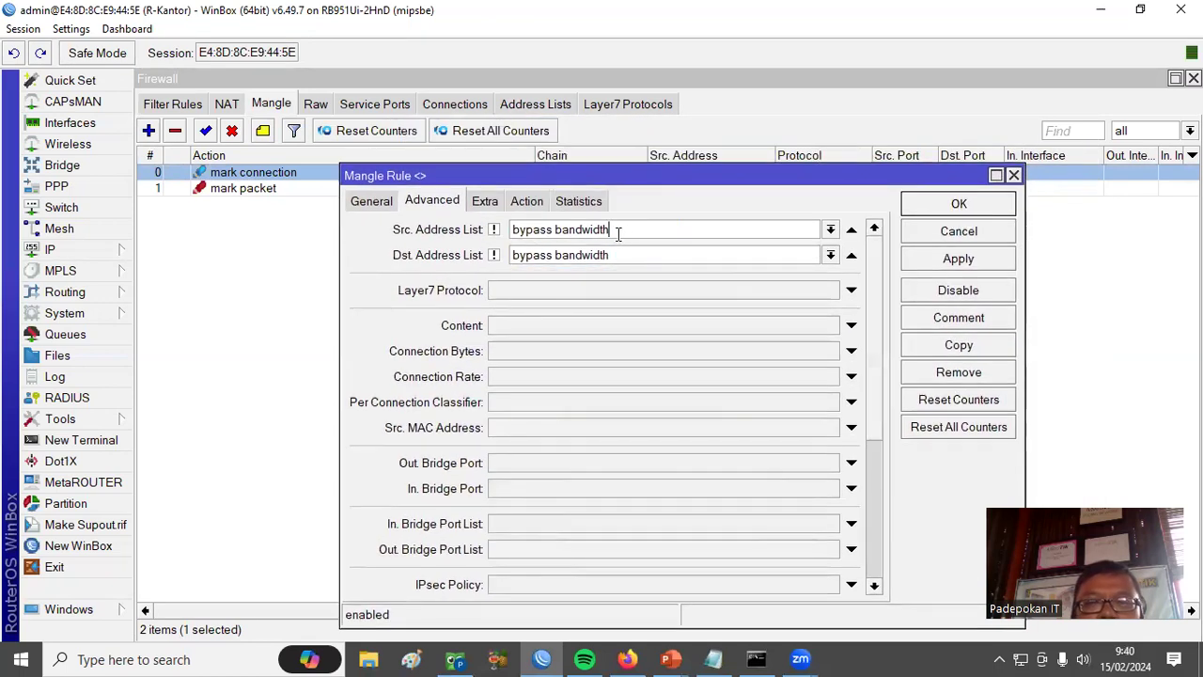
{"action": "left_click_drag", "start_coordinate": [615, 231], "coordinate": [508, 242]}
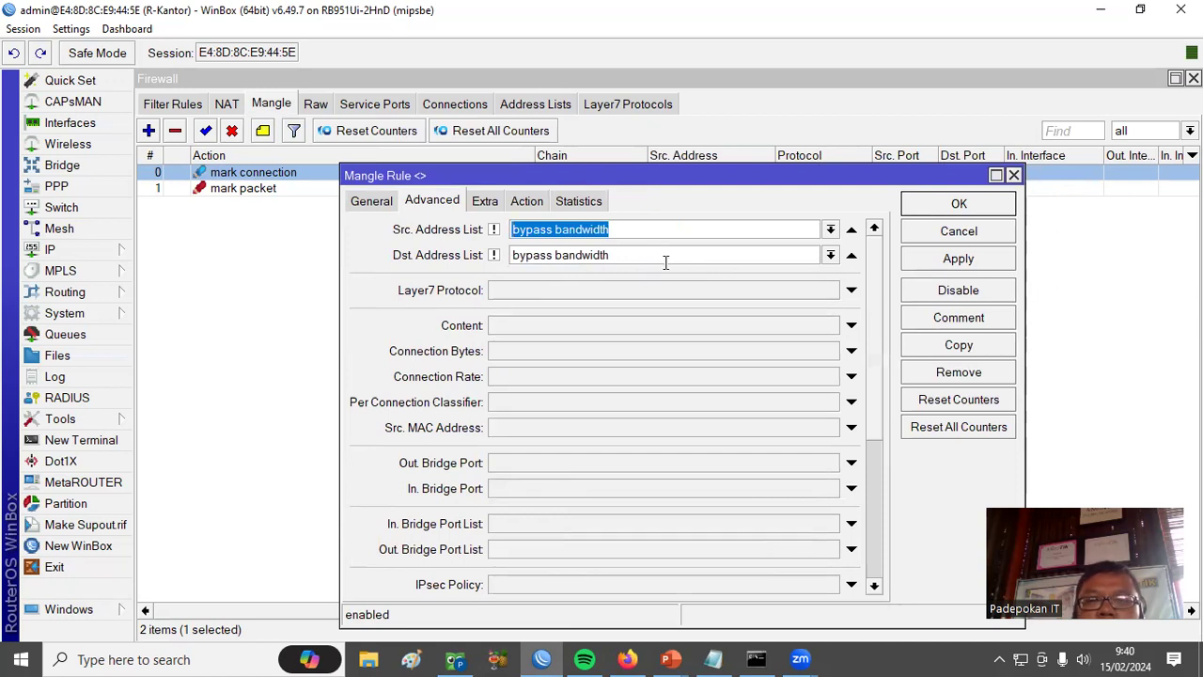
{"action": "left_click", "coordinate": [529, 203]}
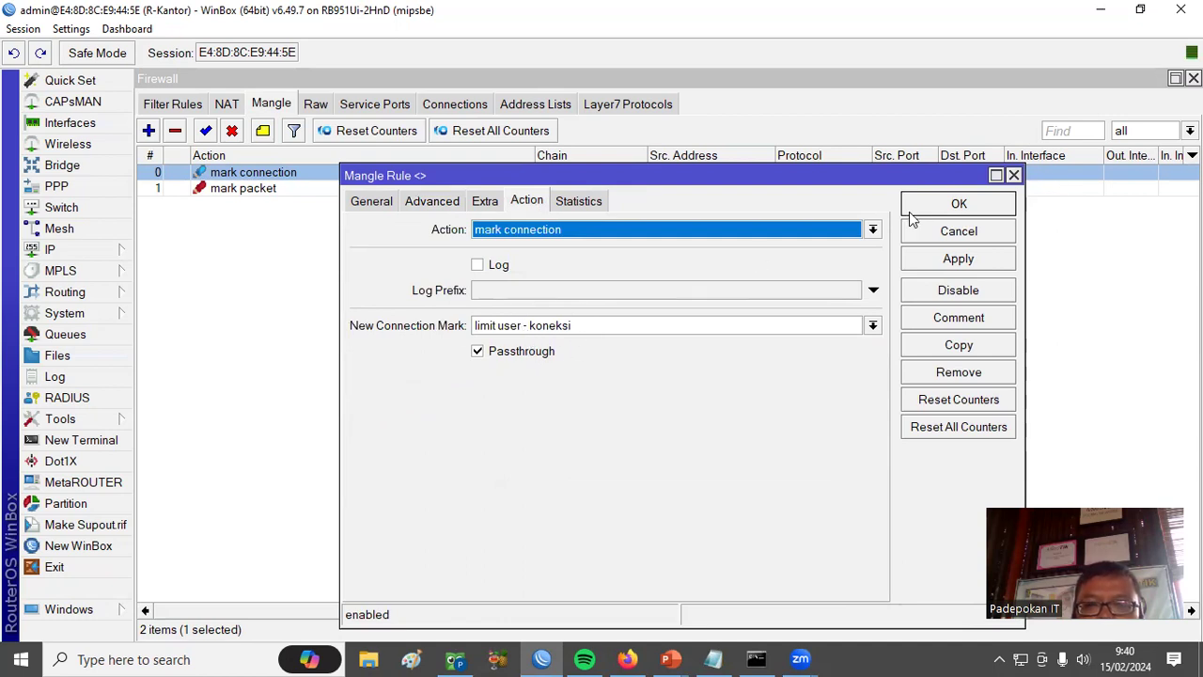
{"action": "left_click", "coordinate": [958, 205]}
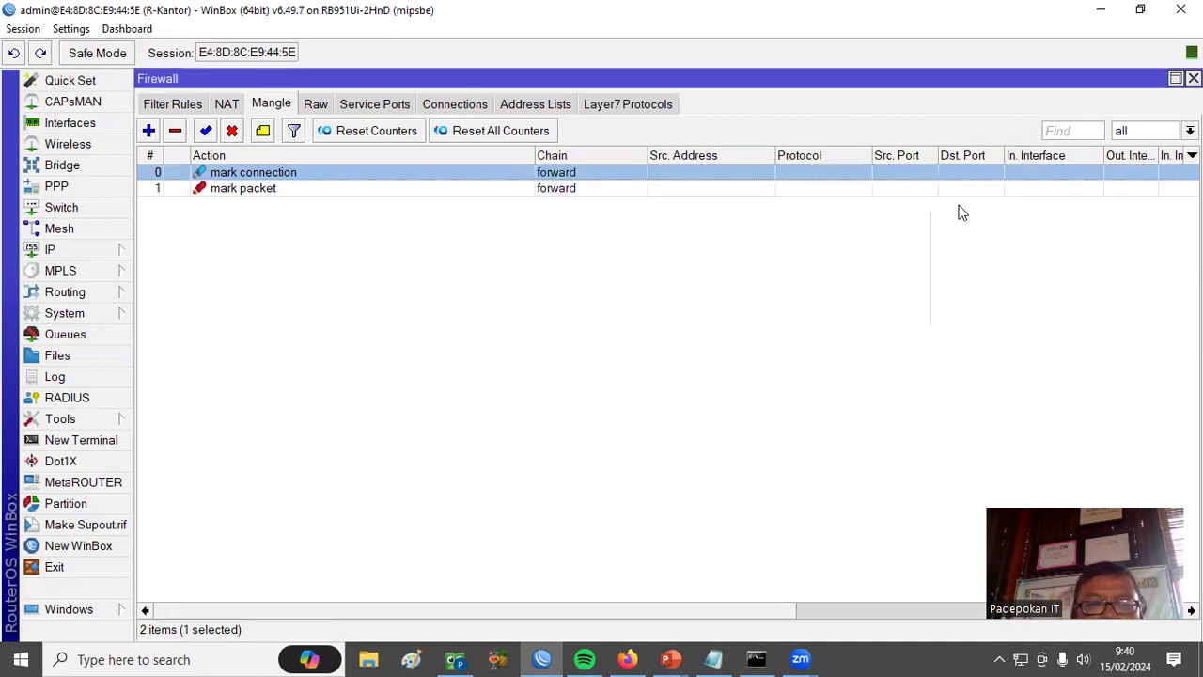
Step: Examine the mark packet mangle rule's chain, connection mark and action settings, and close the rule
{"action": "double_click", "coordinate": [233, 192]}
{"action": "left_click", "coordinate": [372, 199]}
{"action": "left_click", "coordinate": [532, 233]}
{"action": "left_click_drag", "start_coordinate": [532, 233], "coordinate": [447, 234]}
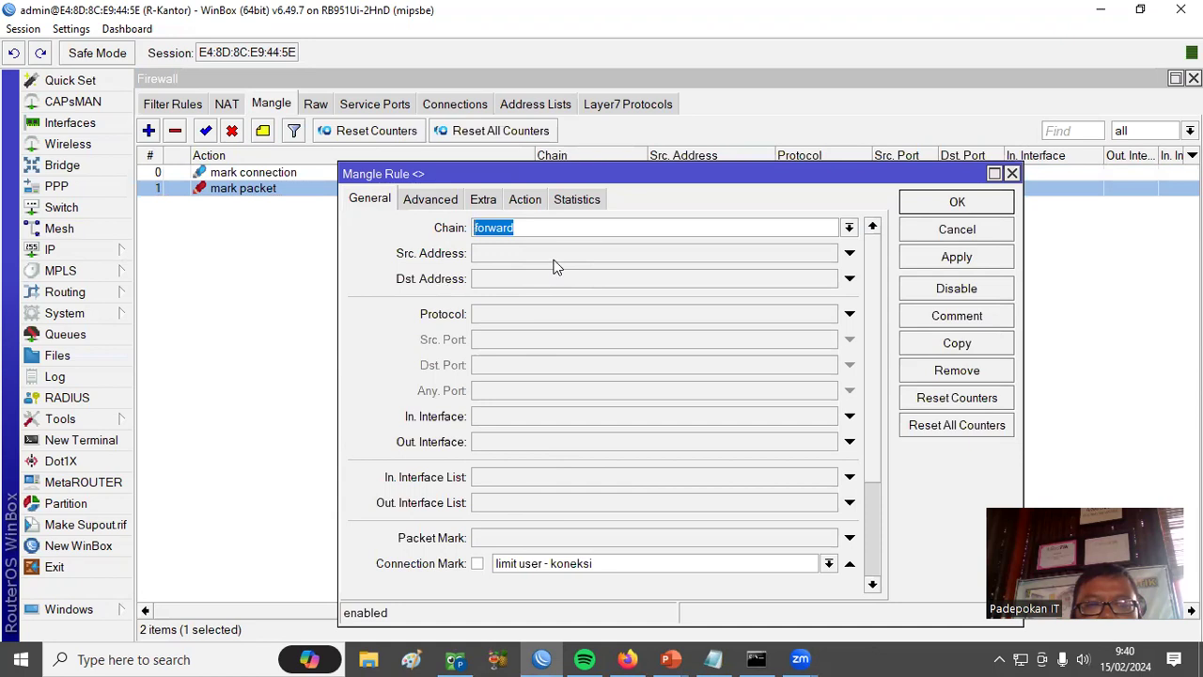
{"action": "left_click", "coordinate": [529, 200]}
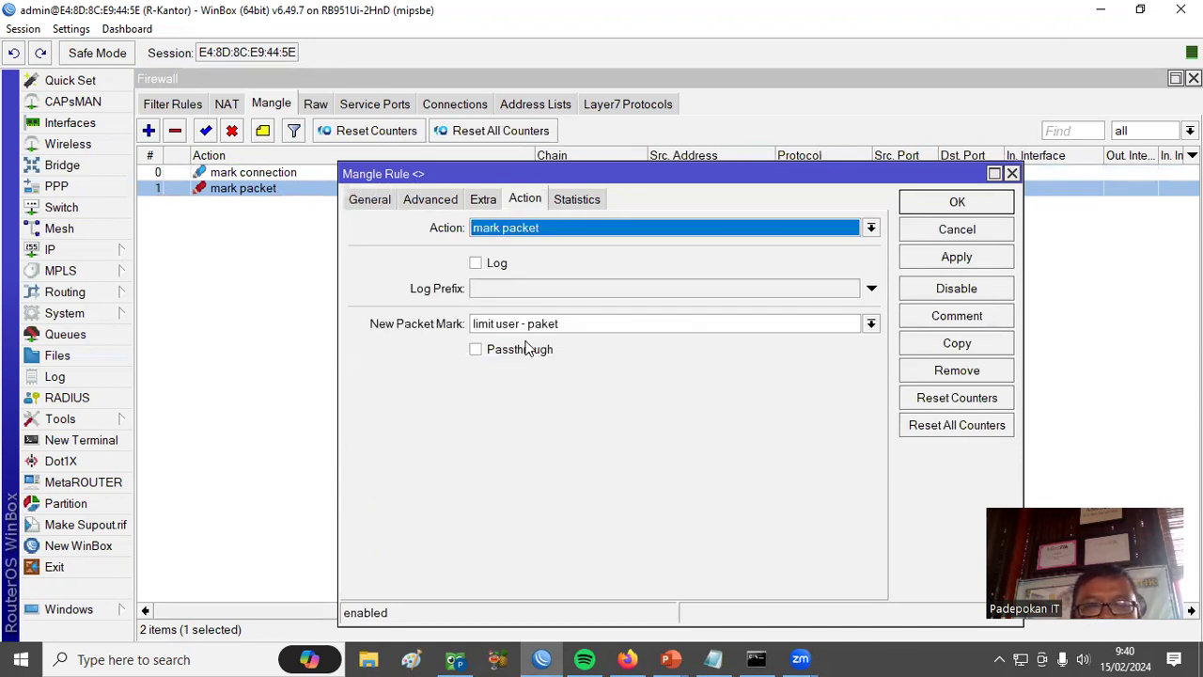
{"action": "left_click", "coordinate": [362, 202]}
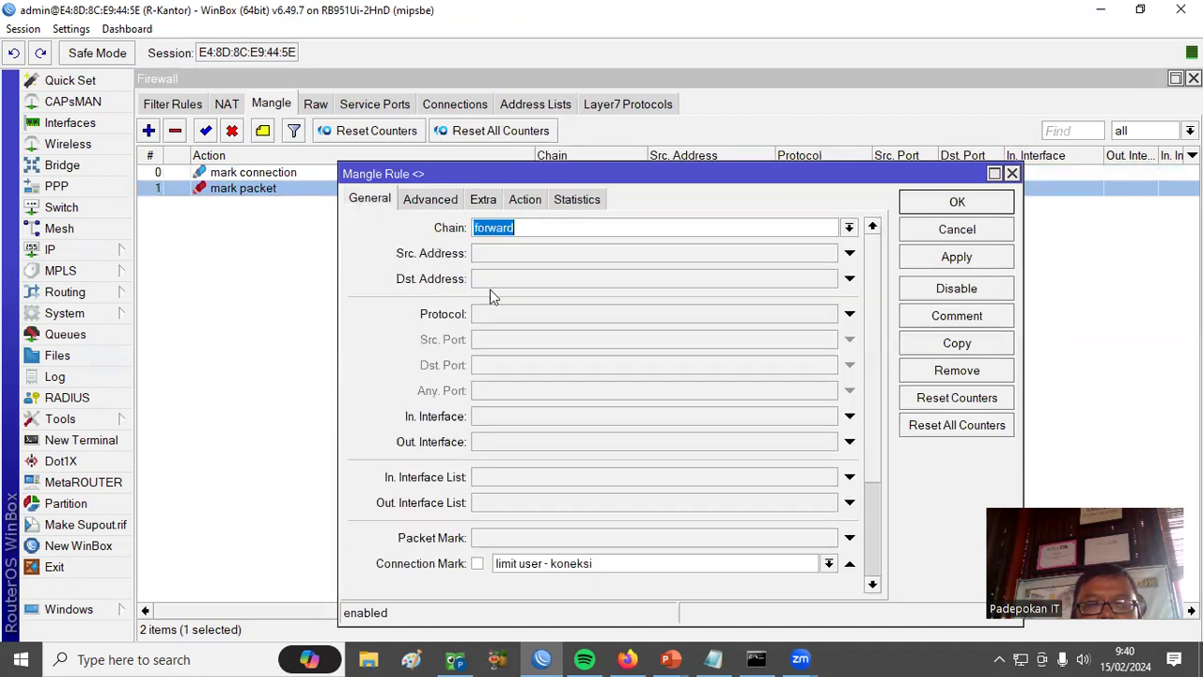
{"action": "left_click", "coordinate": [616, 548]}
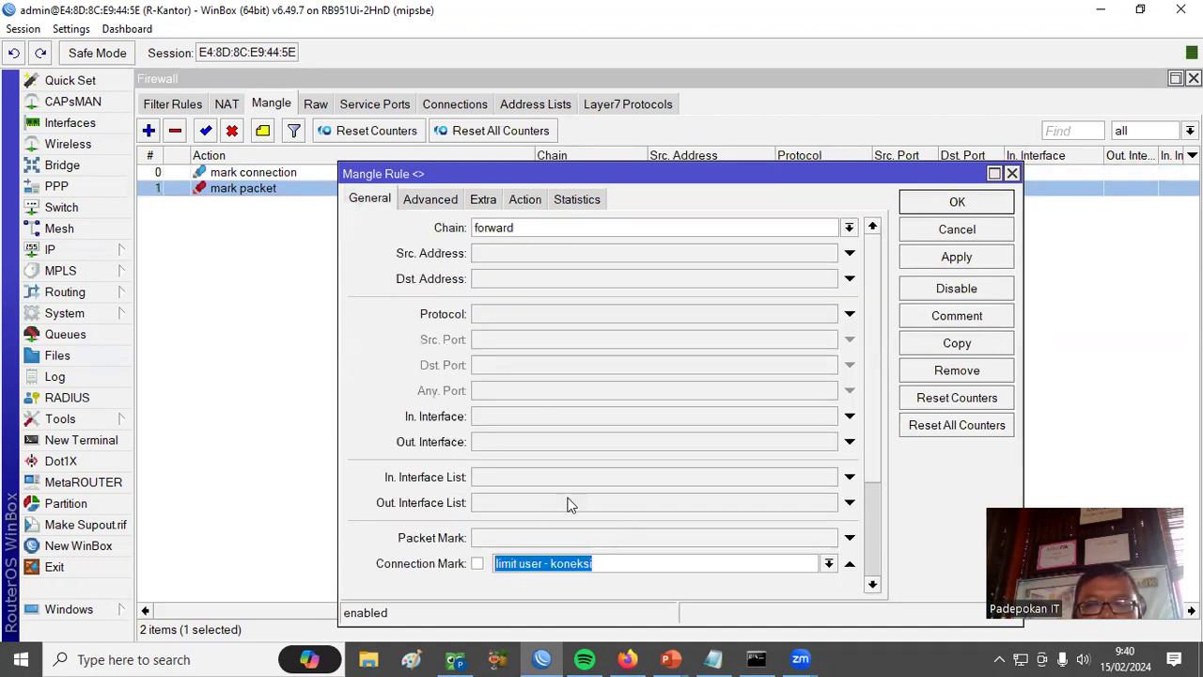
{"action": "left_click", "coordinate": [981, 208]}
Step: Add the comment "Mangle Limitasi Upload-download" to the mark connection mangle rule
{"action": "left_click", "coordinate": [280, 171]}
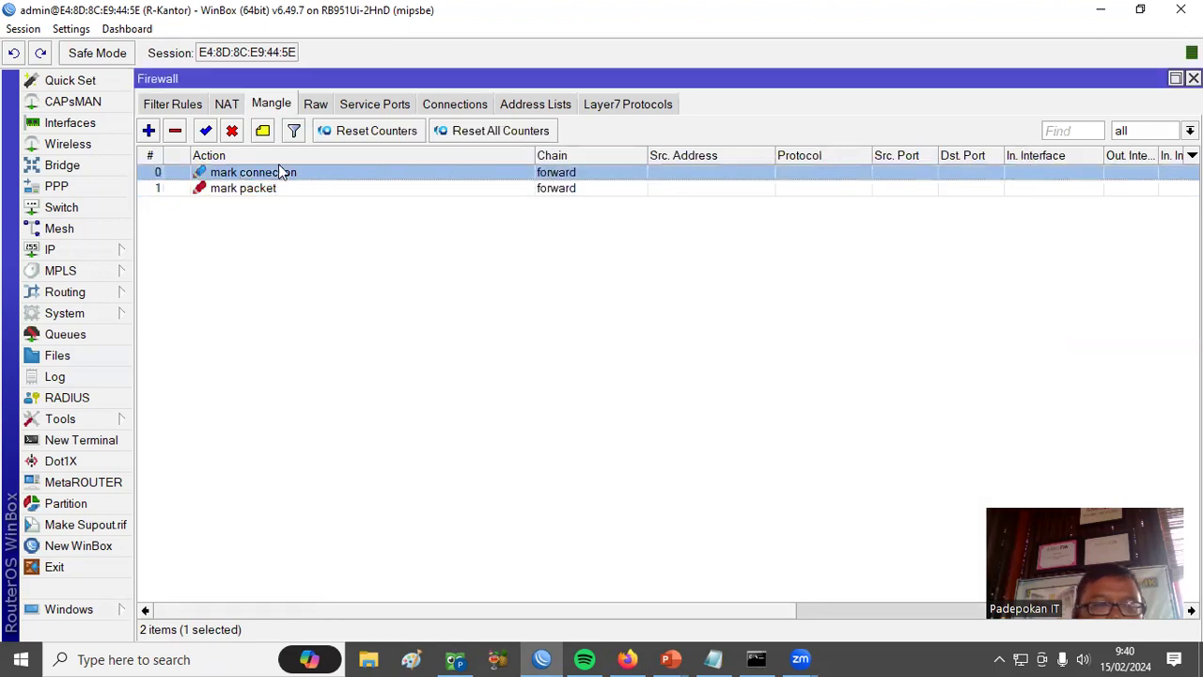
{"action": "left_click", "coordinate": [262, 130]}
{"action": "type", "text": "Mangle"}
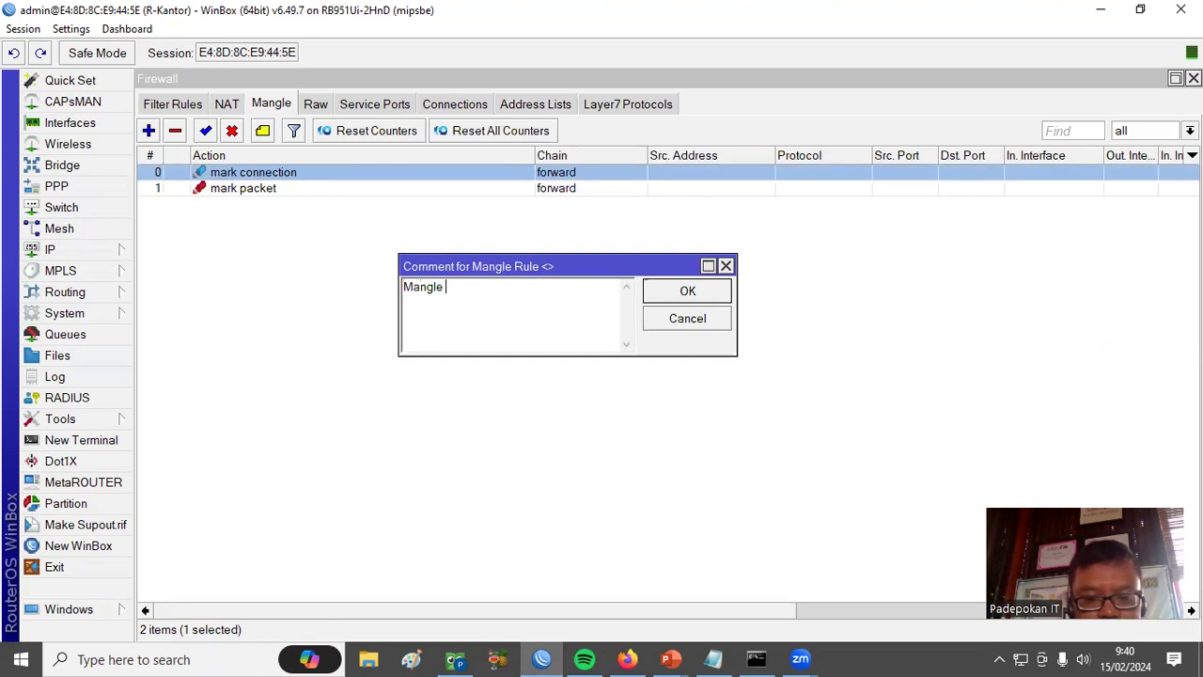
{"action": "type", "text": " Limitas"}
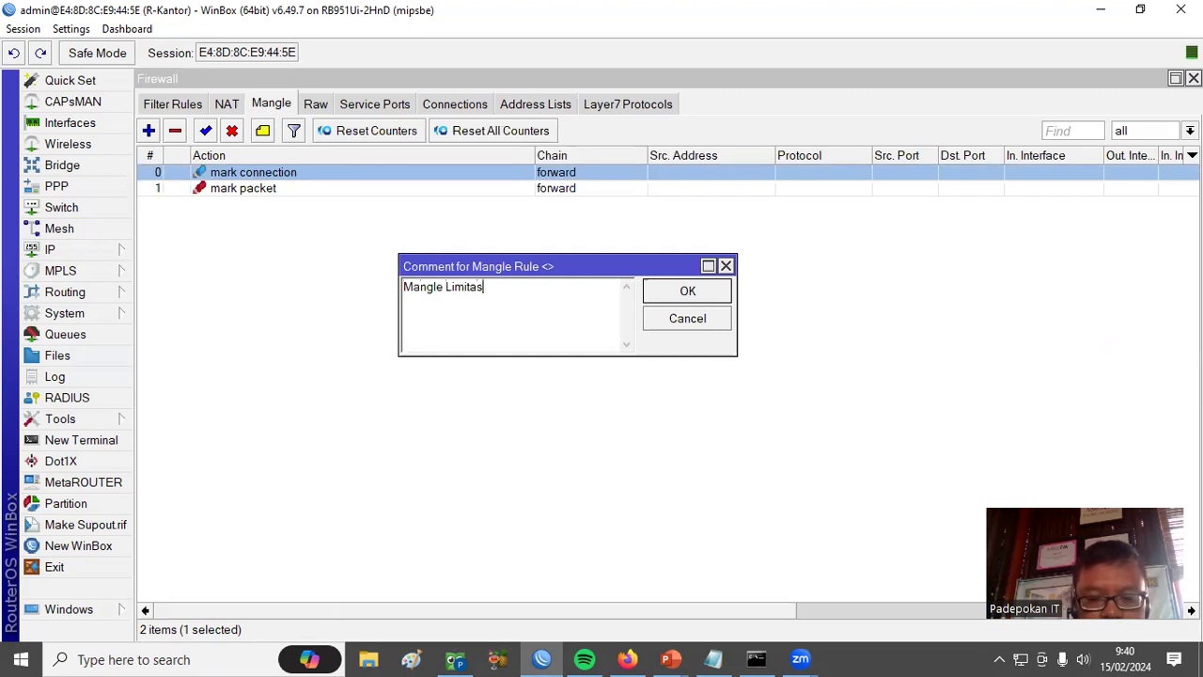
{"action": "type", "text": "i Upload"}
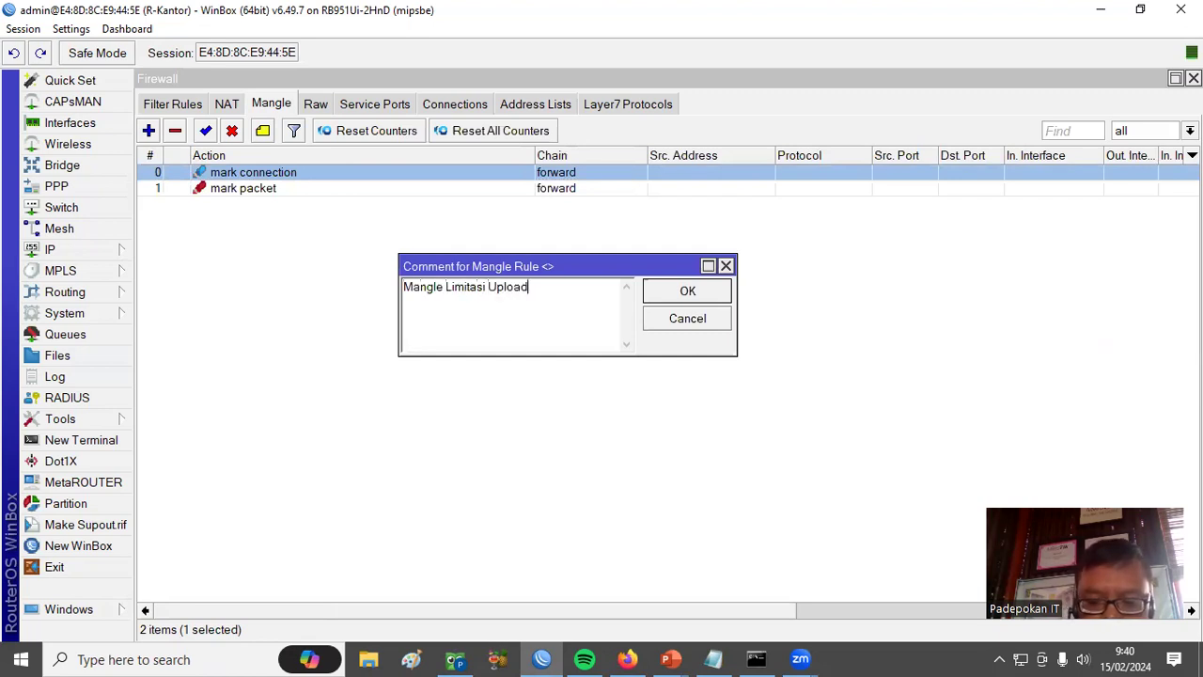
{"action": "type", "text": "-download"}
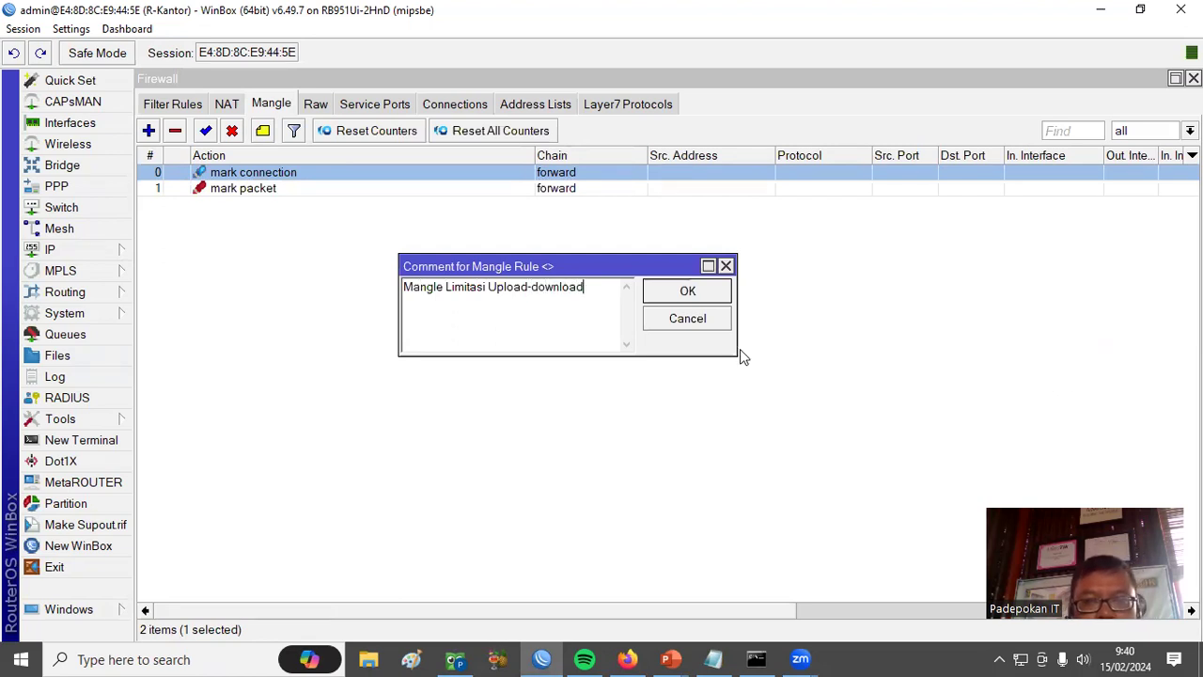
{"action": "left_click", "coordinate": [687, 291]}
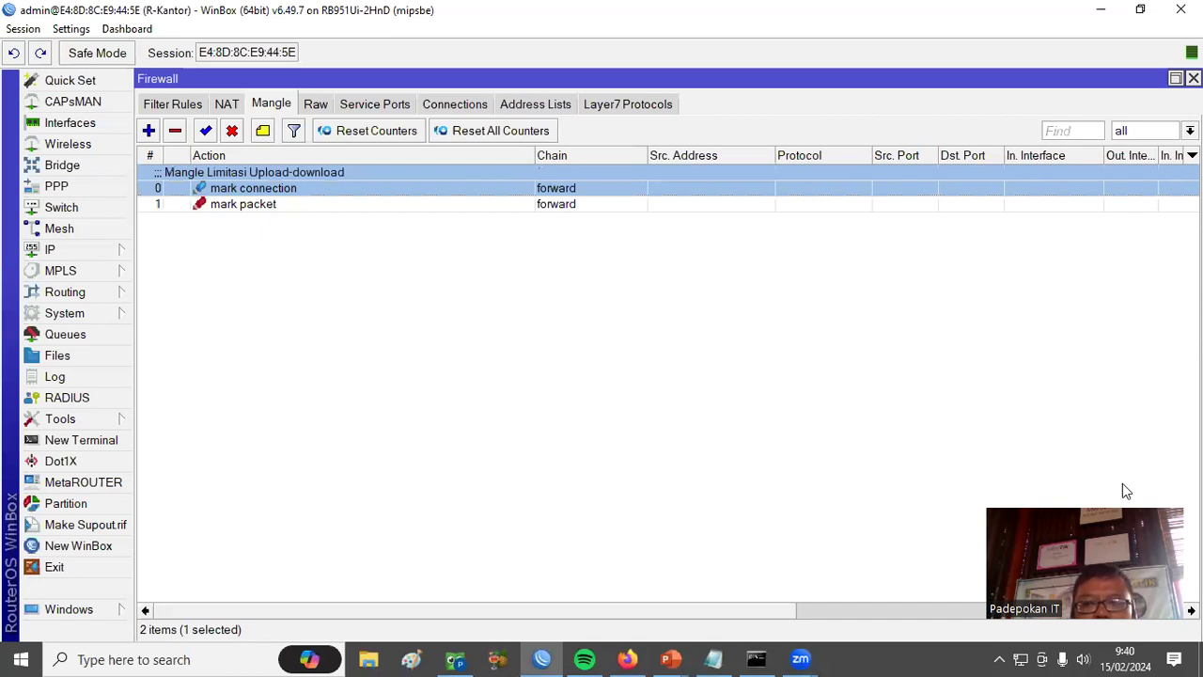
Step: Open the "limi user" simple queue and examine its target and its maximum upload and download limits
{"action": "left_click", "coordinate": [53, 340]}
{"action": "left_click", "coordinate": [184, 105]}
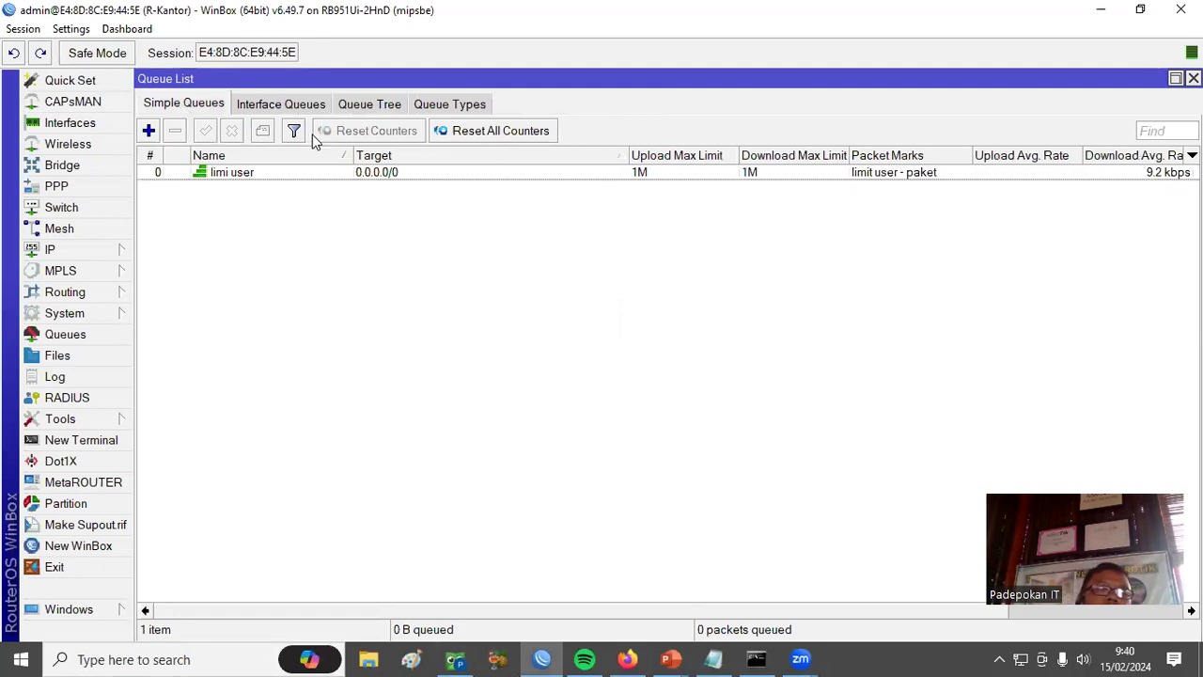
{"action": "double_click", "coordinate": [243, 172]}
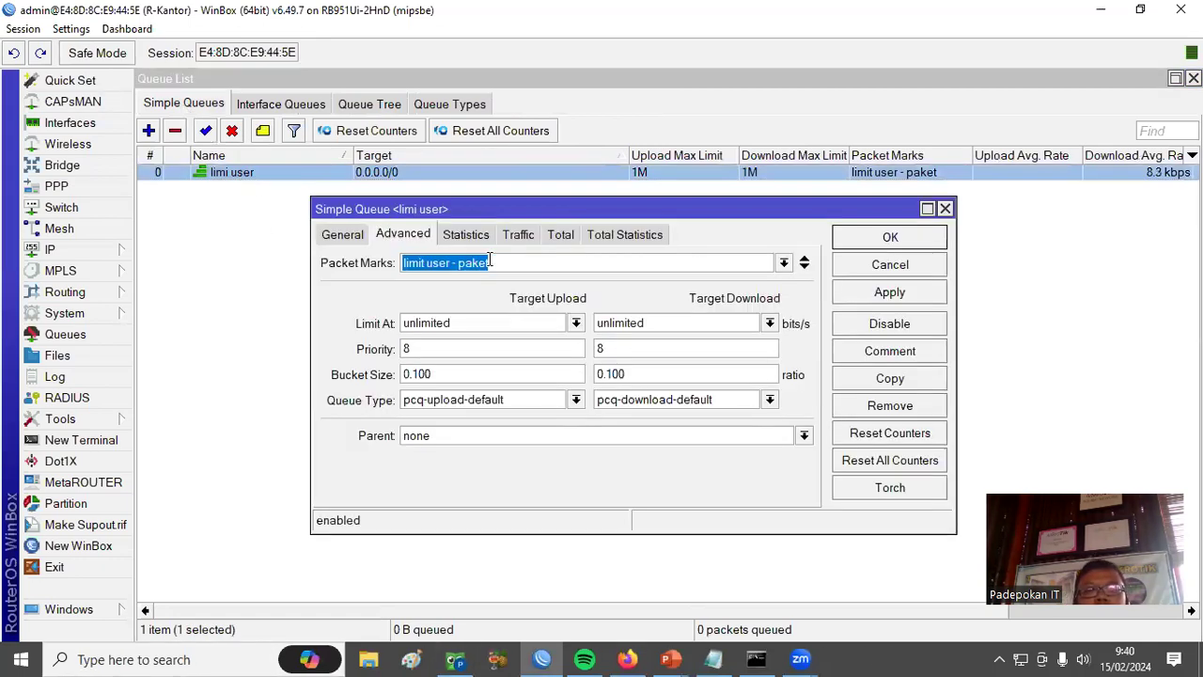
{"action": "left_click", "coordinate": [341, 234]}
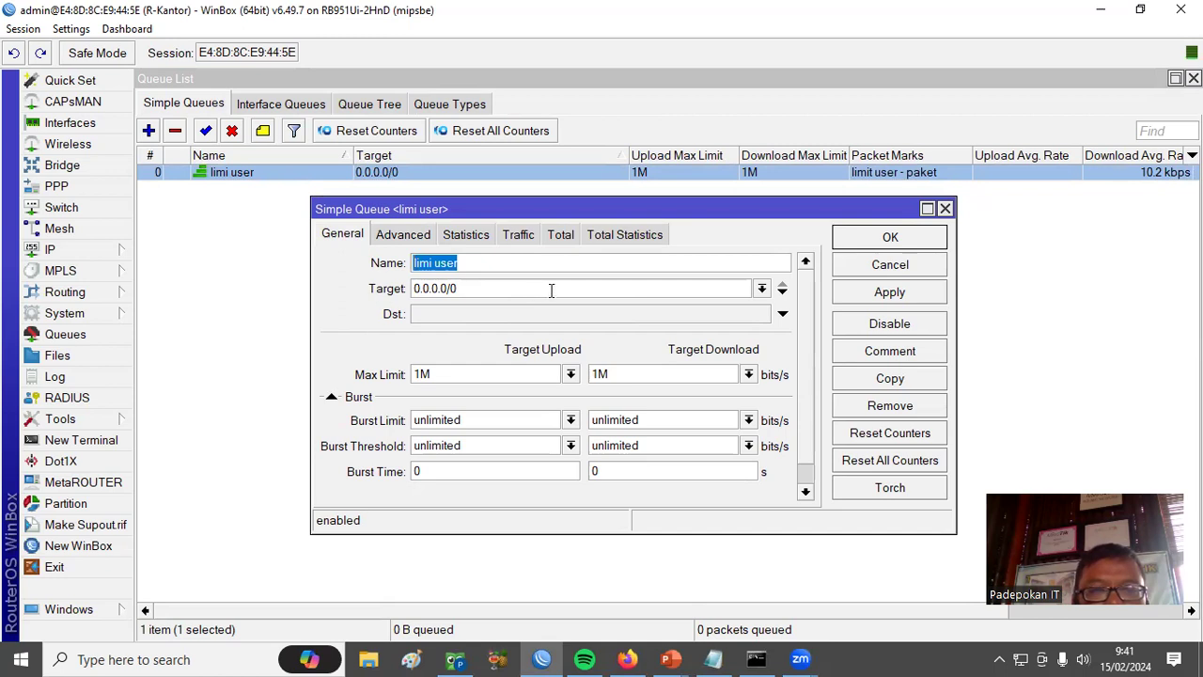
{"action": "key", "text": "Tab"}
{"action": "left_click", "coordinate": [451, 373]}
{"action": "left_click_drag", "start_coordinate": [451, 373], "coordinate": [389, 383]}
{"action": "left_click_drag", "start_coordinate": [611, 377], "coordinate": [587, 379]}
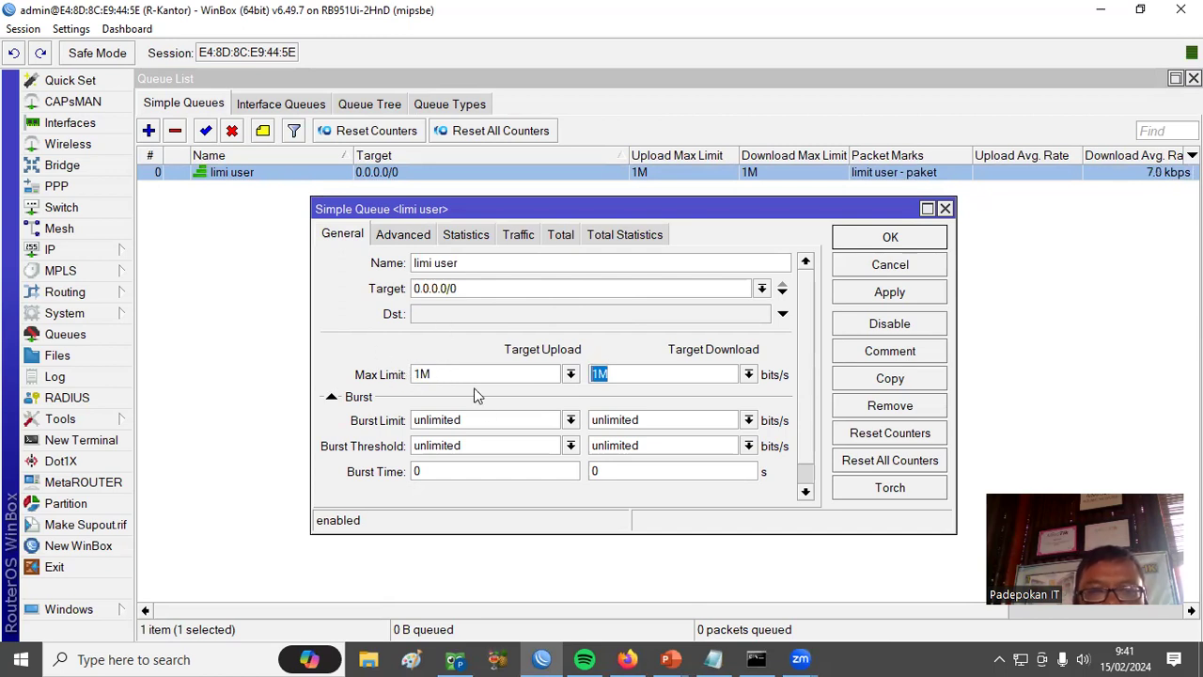
Step: Examine the "limi user" queue's packet mark and its upload and download queue types, and close the queue
{"action": "left_click", "coordinate": [409, 241]}
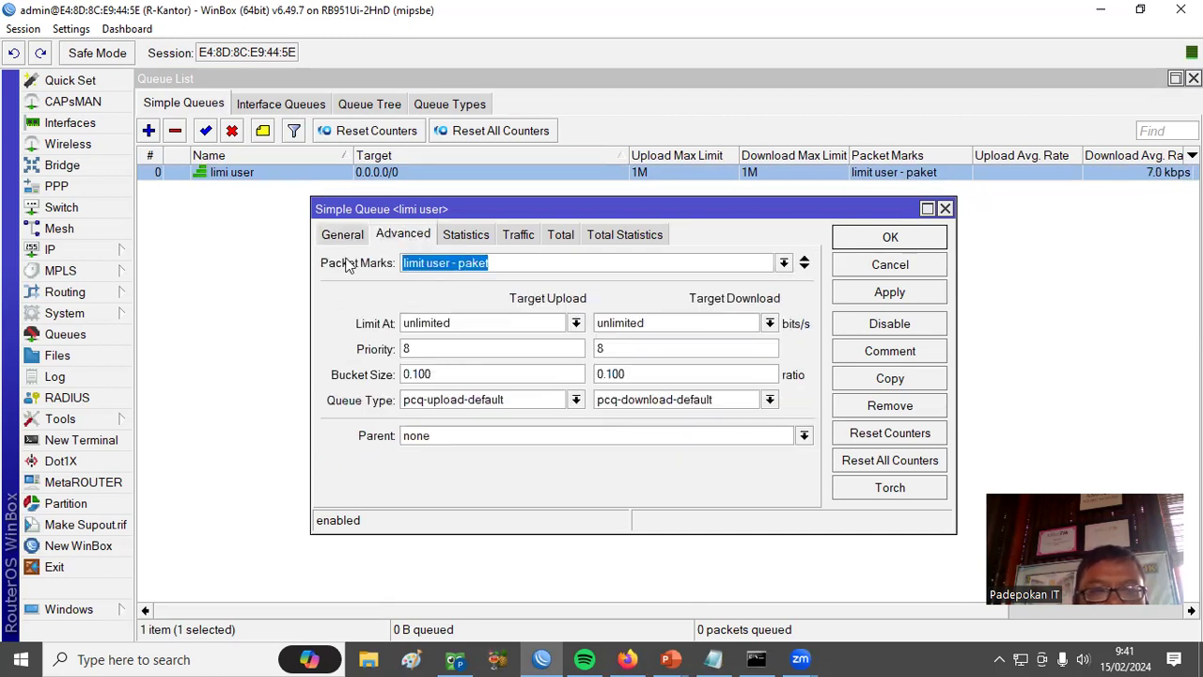
{"action": "left_click", "coordinate": [503, 263]}
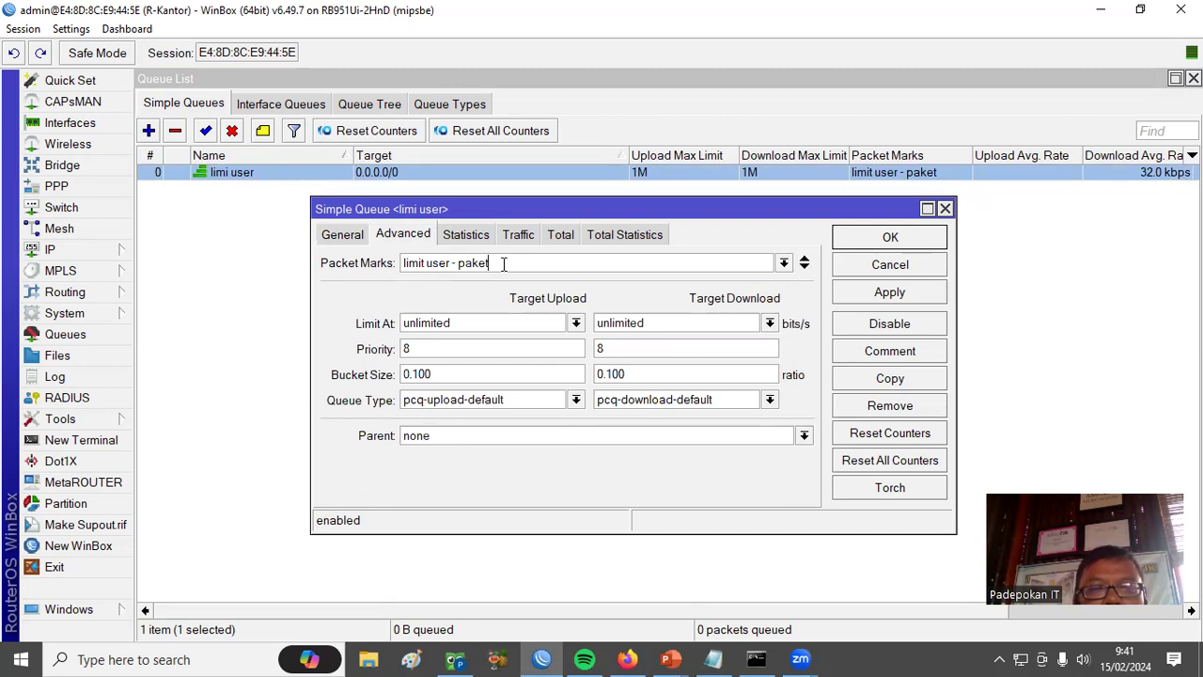
{"action": "left_click_drag", "start_coordinate": [503, 263], "coordinate": [403, 265]}
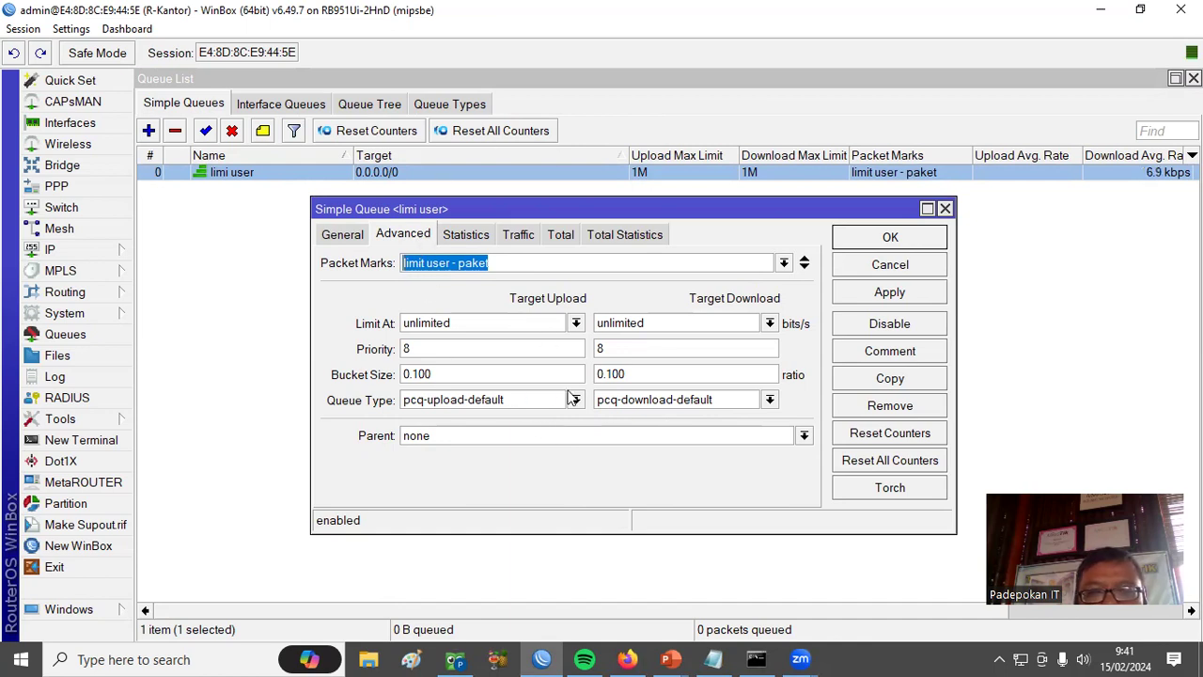
{"action": "left_click", "coordinate": [882, 239]}
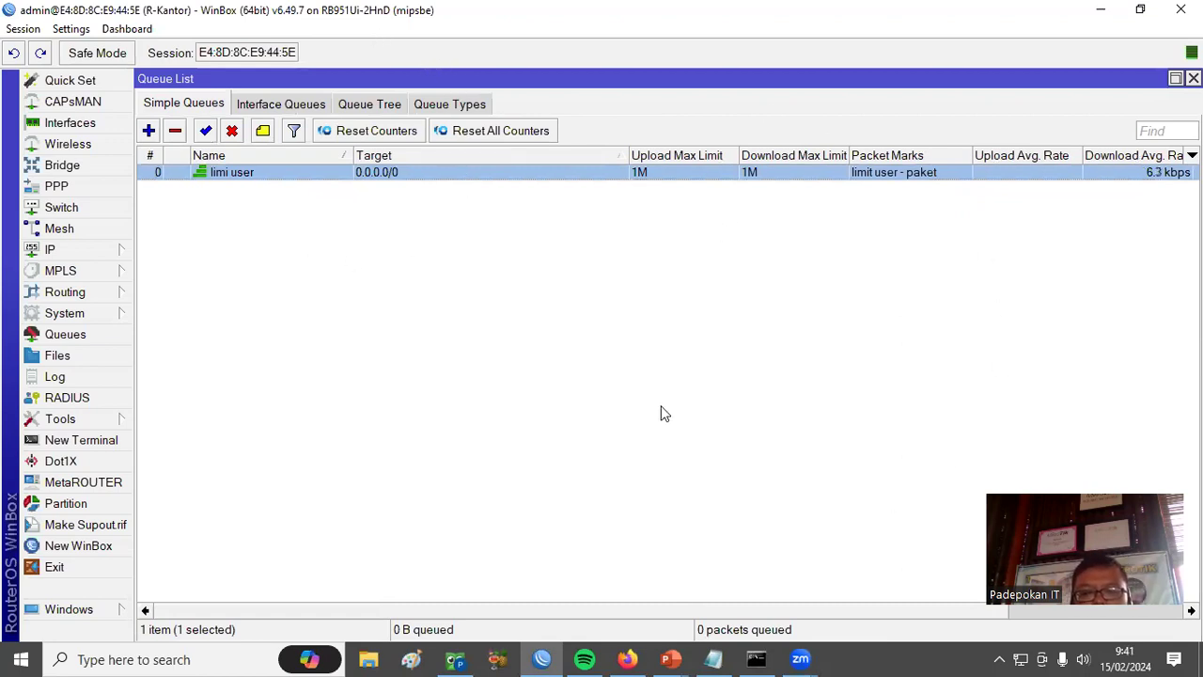
Step: Switch to Command Prompt, check the Ethernet adapter's IPv4 address, and minimize the window
{"action": "left_click", "coordinate": [757, 657]}
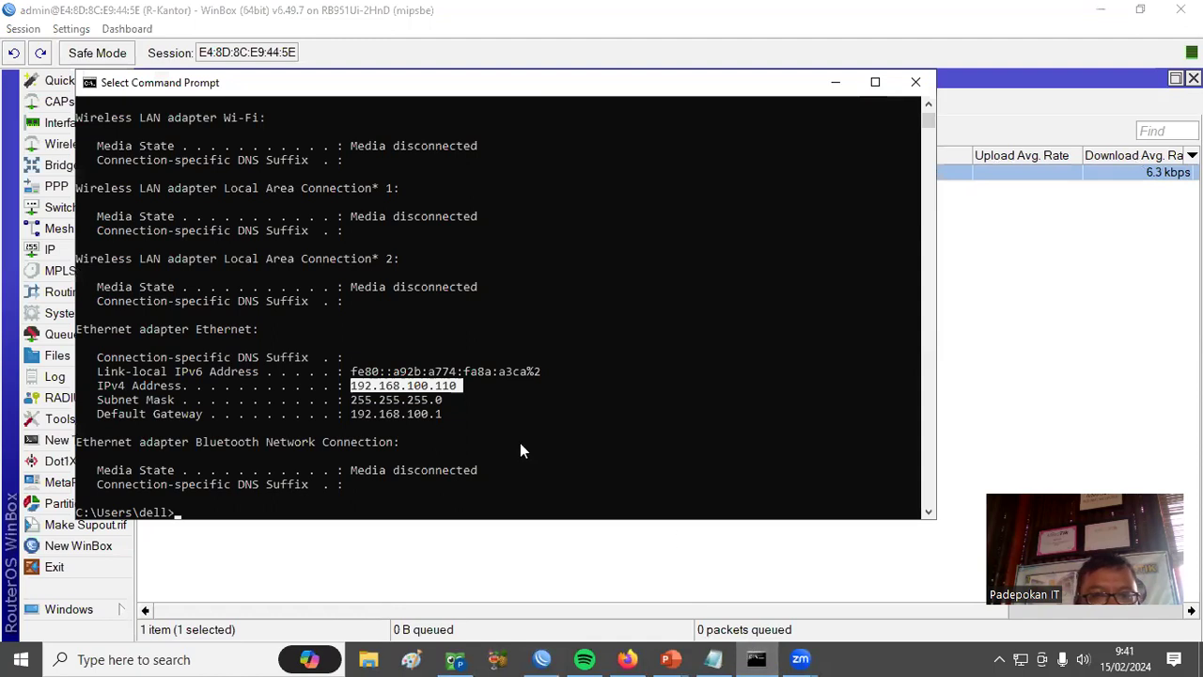
{"action": "left_click_drag", "start_coordinate": [351, 386], "coordinate": [461, 387]}
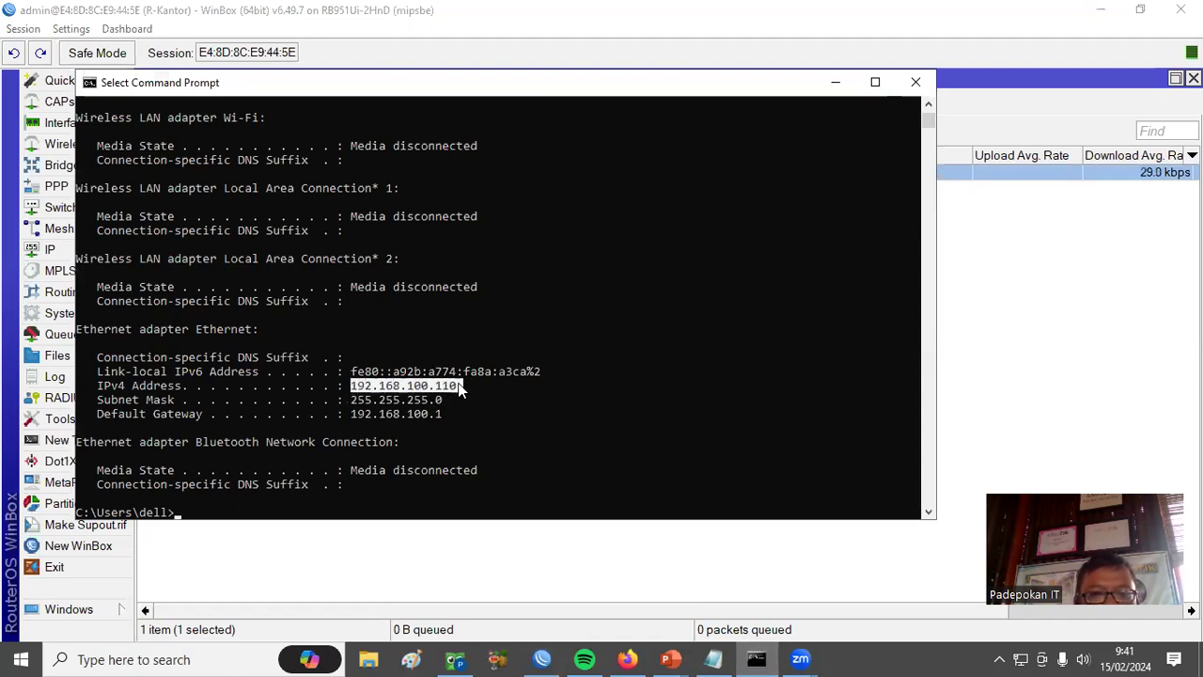
{"action": "left_click", "coordinate": [838, 84]}
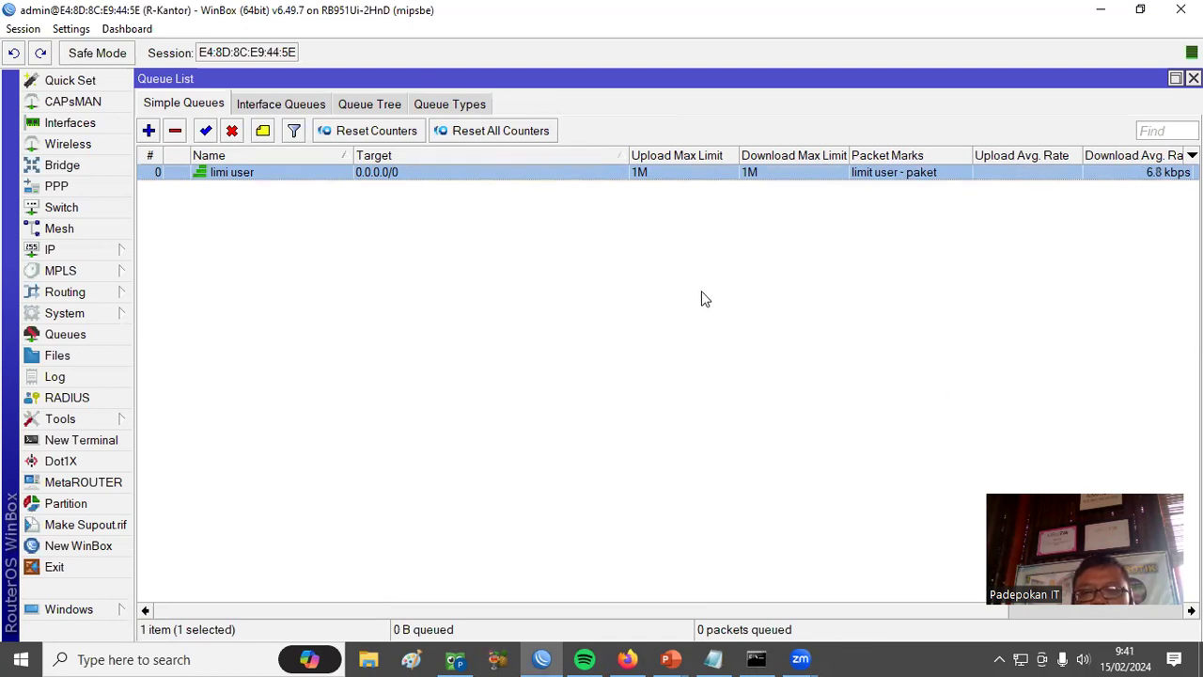
Step: Switch to Firefox and run the Speedtest by Ookla bandwidth test, allowing the site to access the location
{"action": "left_click", "coordinate": [628, 658]}
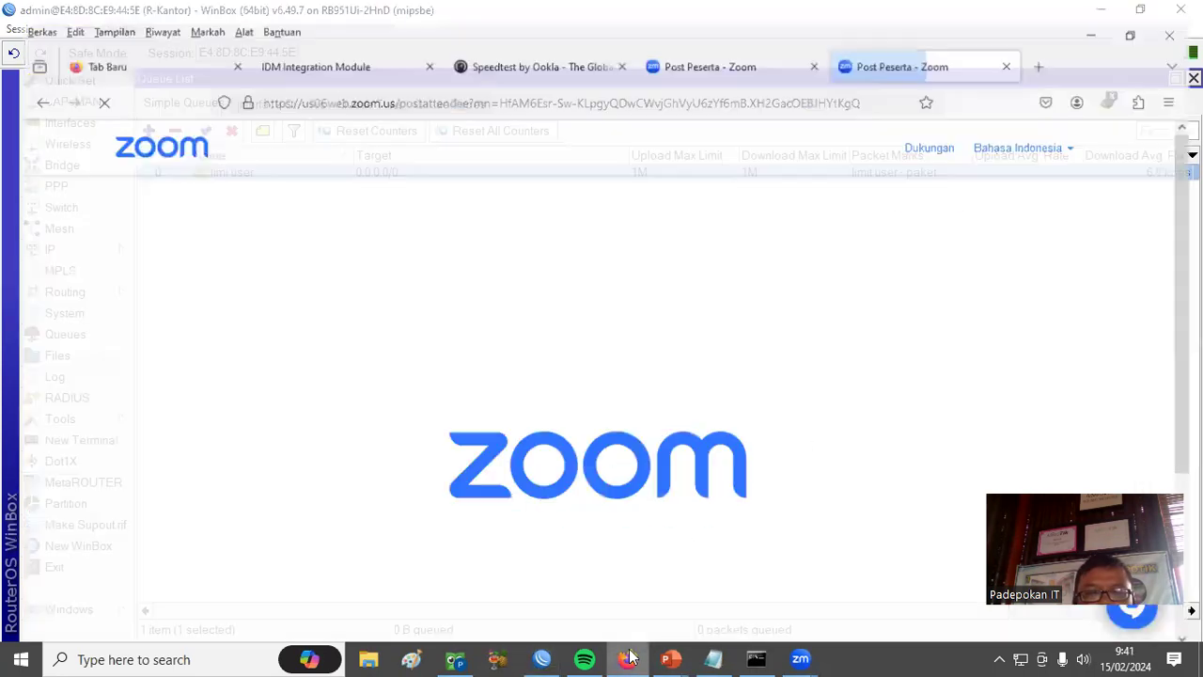
{"action": "left_click", "coordinate": [629, 657]}
{"action": "left_click", "coordinate": [628, 658]}
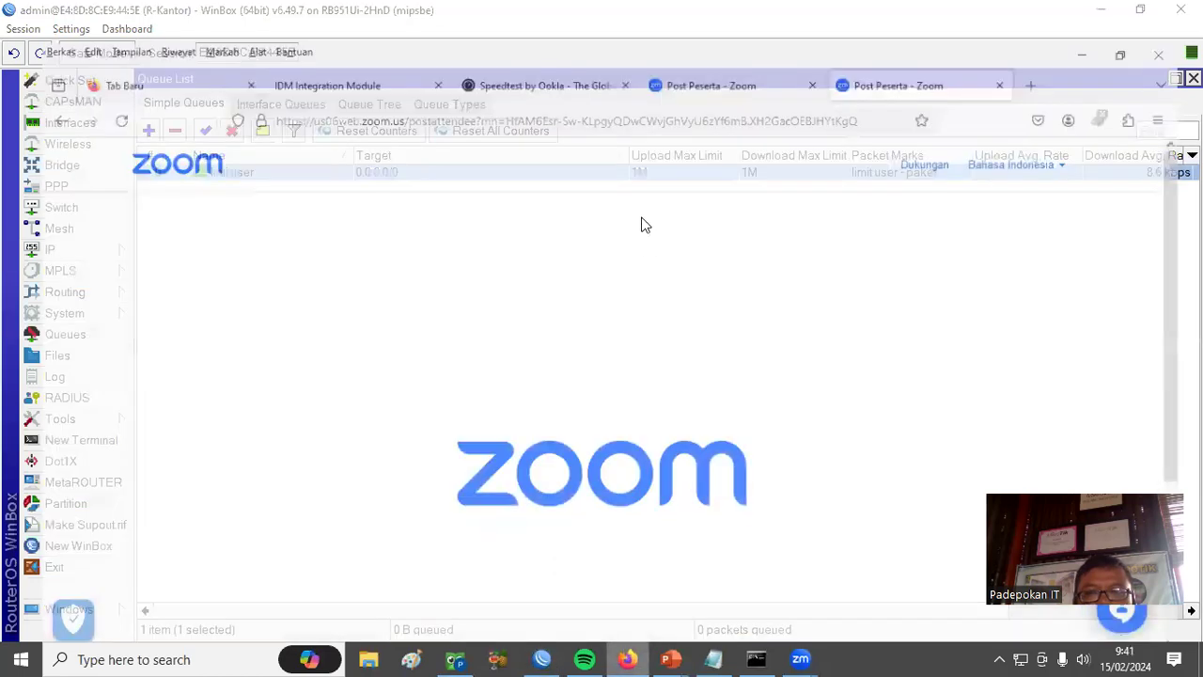
{"action": "left_click", "coordinate": [542, 49]}
{"action": "left_click", "coordinate": [247, 383]}
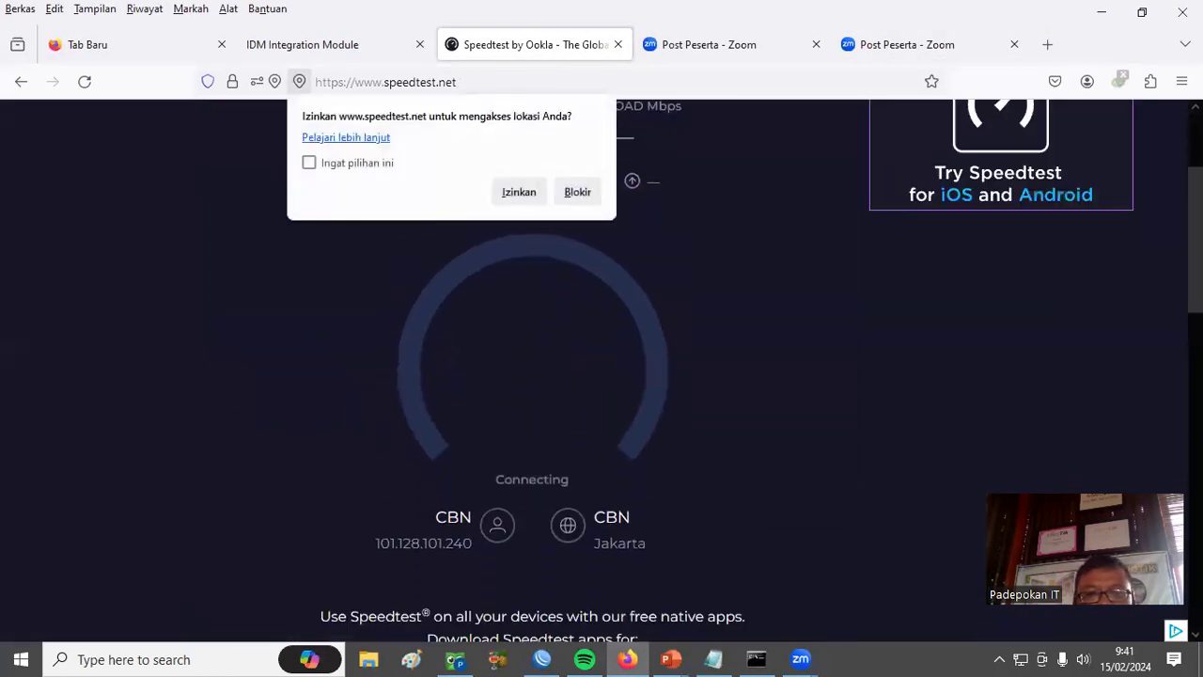
{"action": "left_click", "coordinate": [516, 192]}
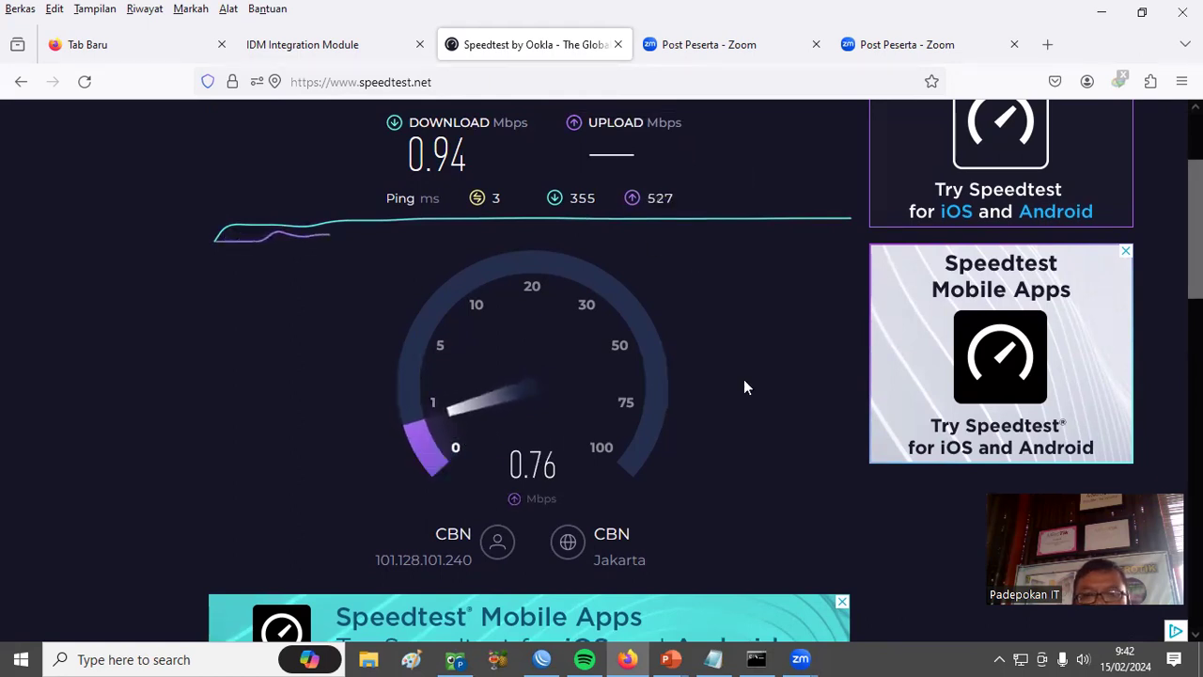
Step: Switch back to WinBox, check the "limi user" queue's average rates, and narrow the Target column of the simple queue list
{"action": "left_click", "coordinate": [540, 658]}
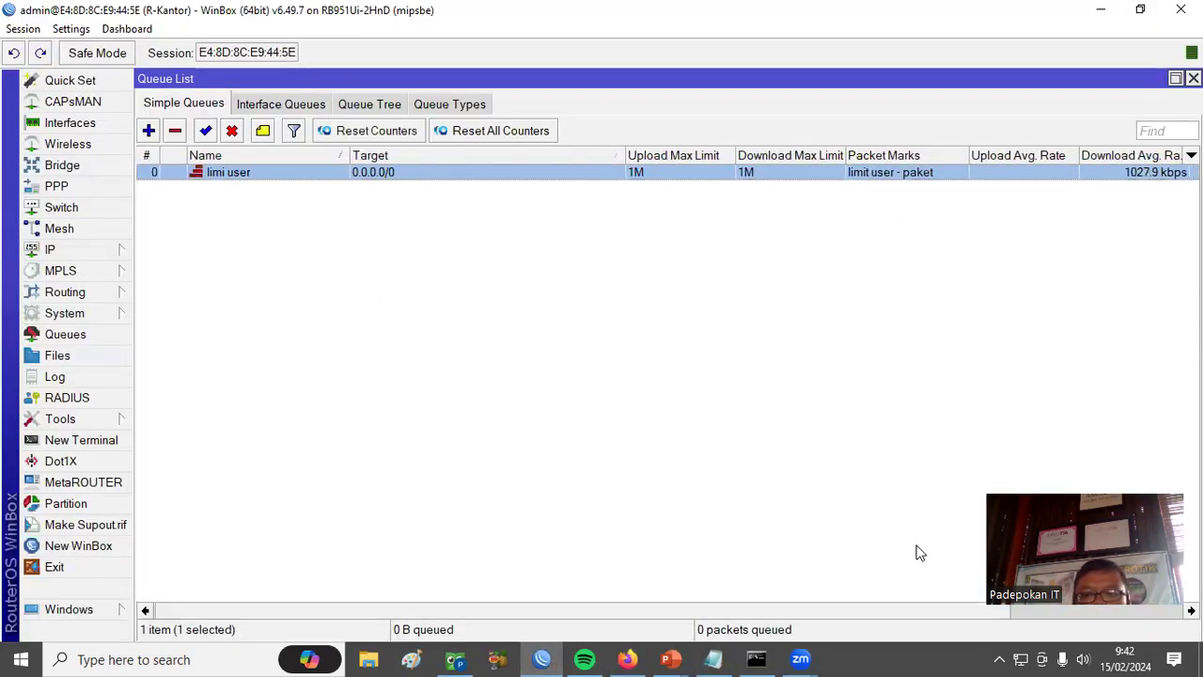
{"action": "scroll", "coordinate": [919, 552], "scroll_direction": "right", "scroll_amount": 3}
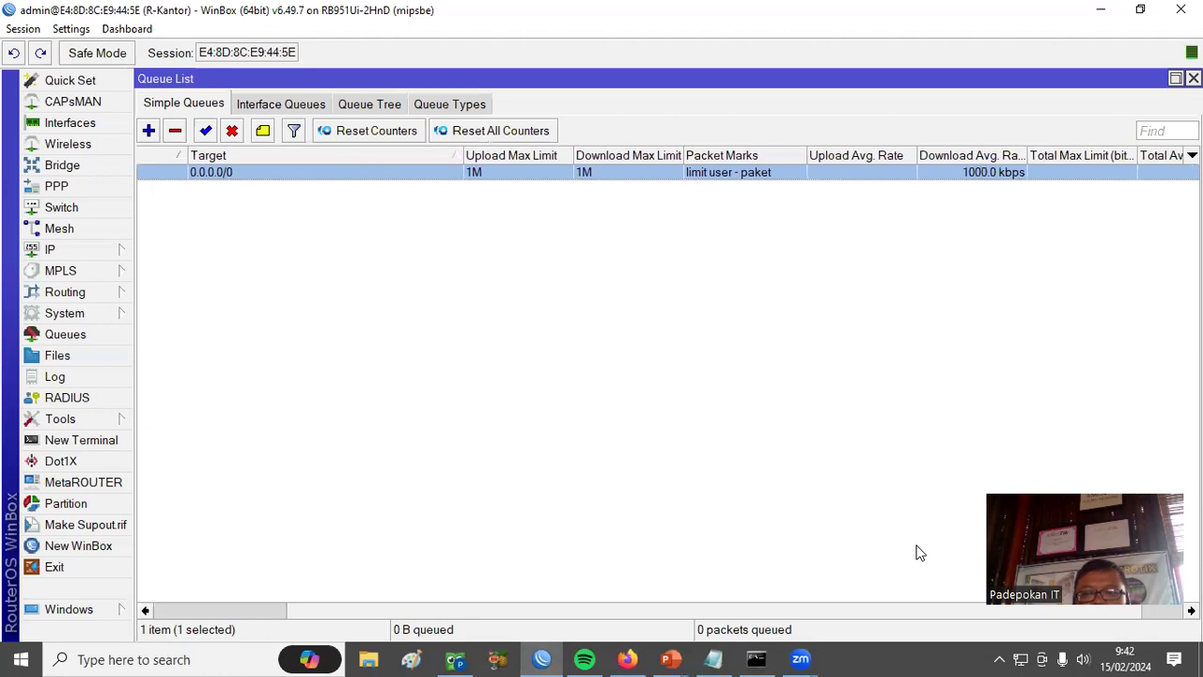
{"action": "scroll", "coordinate": [920, 553], "scroll_direction": "left", "scroll_amount": 3}
{"action": "left_click_drag", "start_coordinate": [625, 155], "coordinate": [487, 155]}
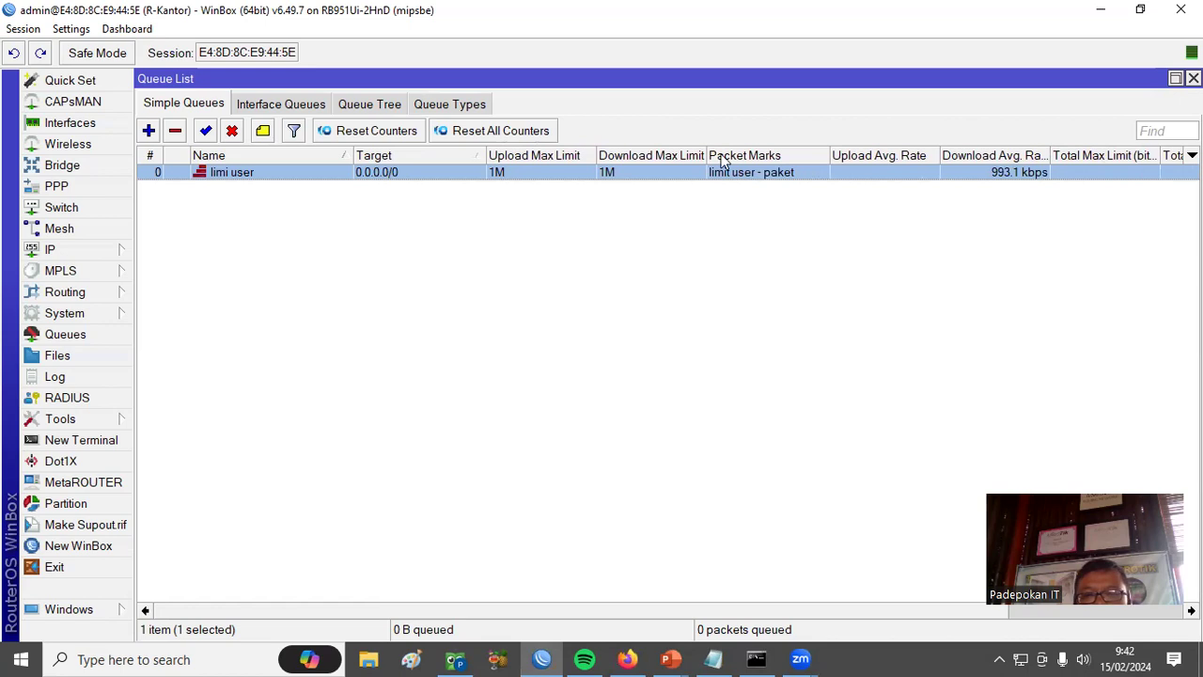
Step: Bring up Command Prompt, move its window off the WinBox menu, and highlight the Ethernet adapter's IPv4 address
{"action": "left_click", "coordinate": [756, 659]}
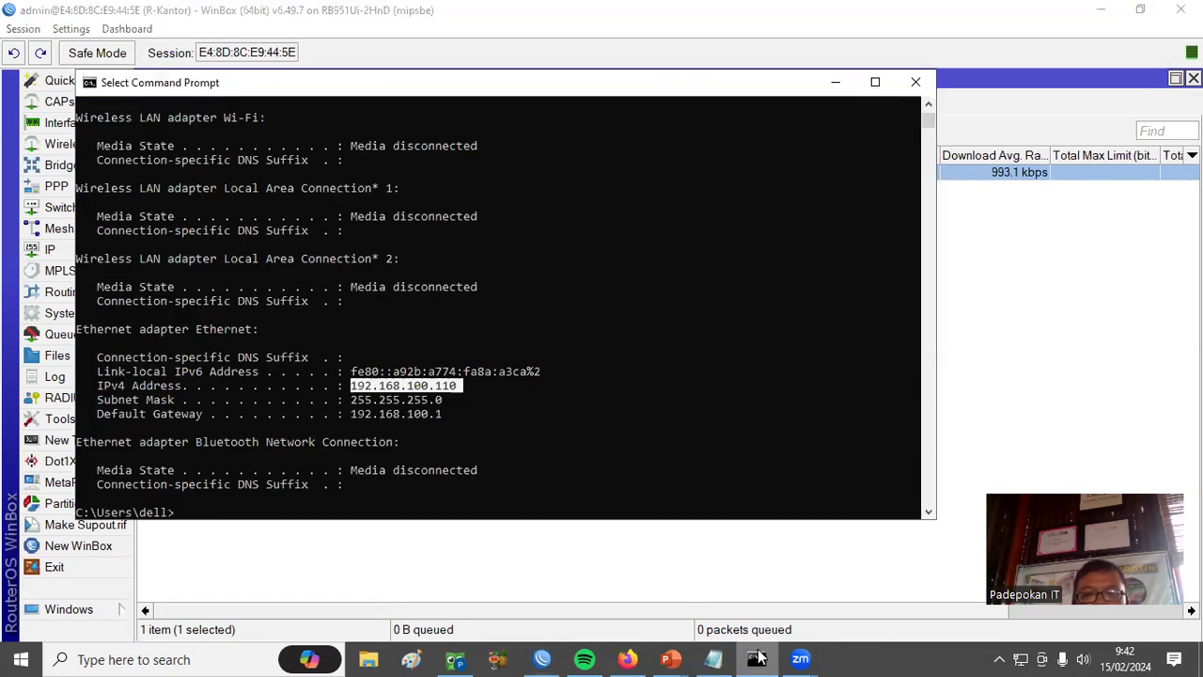
{"action": "left_click", "coordinate": [460, 386]}
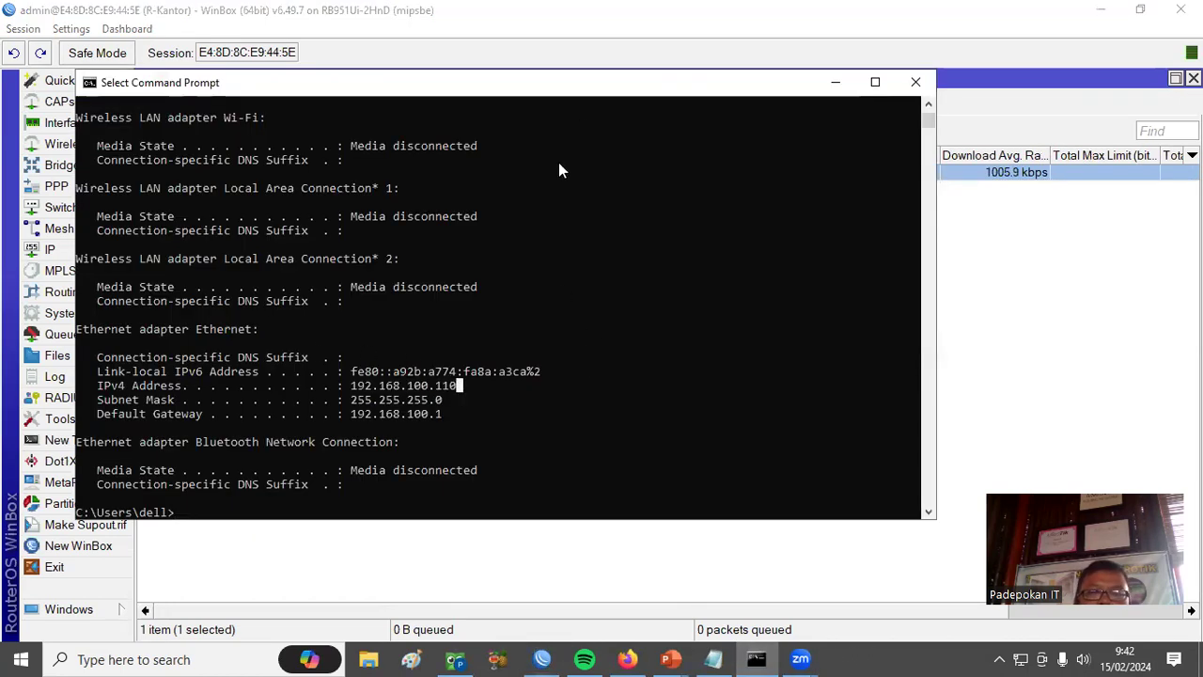
{"action": "left_click_drag", "start_coordinate": [601, 94], "coordinate": [797, 195]}
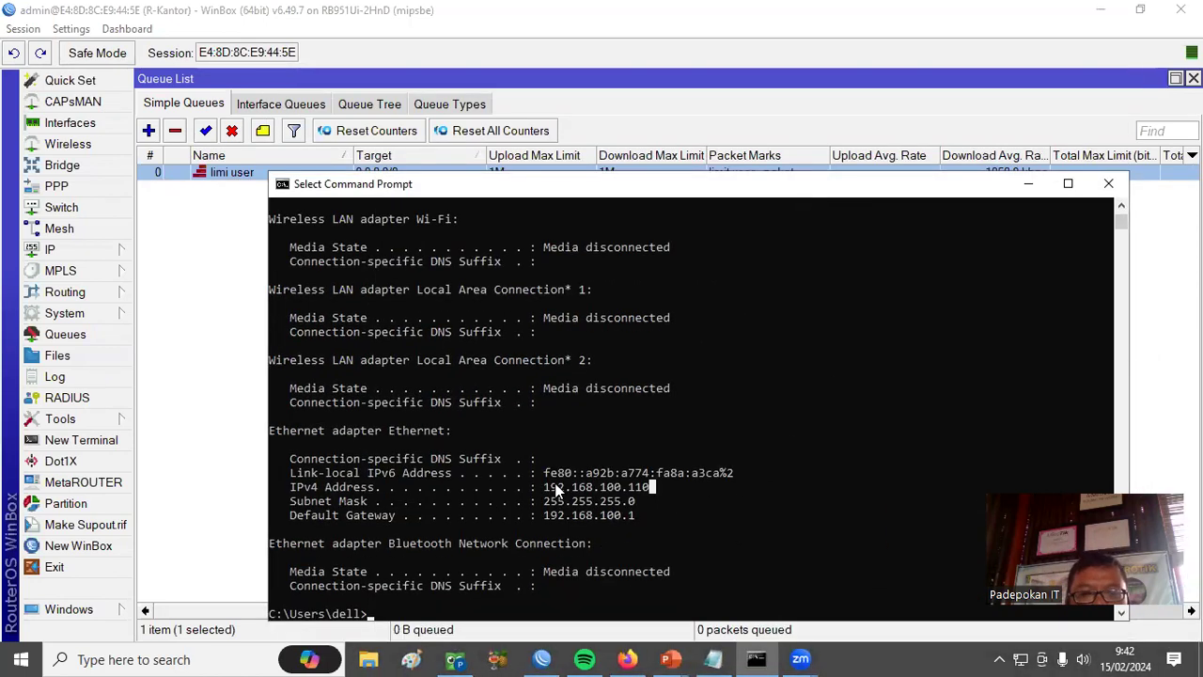
{"action": "left_click_drag", "start_coordinate": [544, 487], "coordinate": [654, 489]}
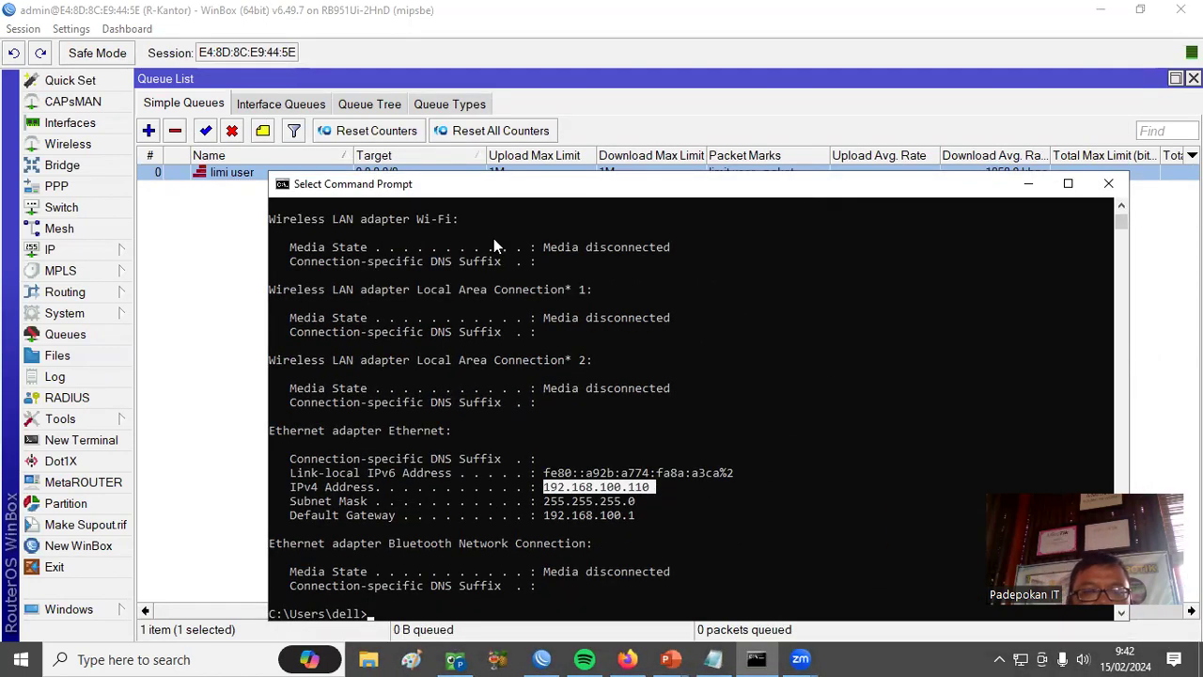
Step: Add the address 192.168.100.110 to the "bypass bandwidth" firewall address list in WinBox and select the new entry
{"action": "left_click", "coordinate": [88, 249]}
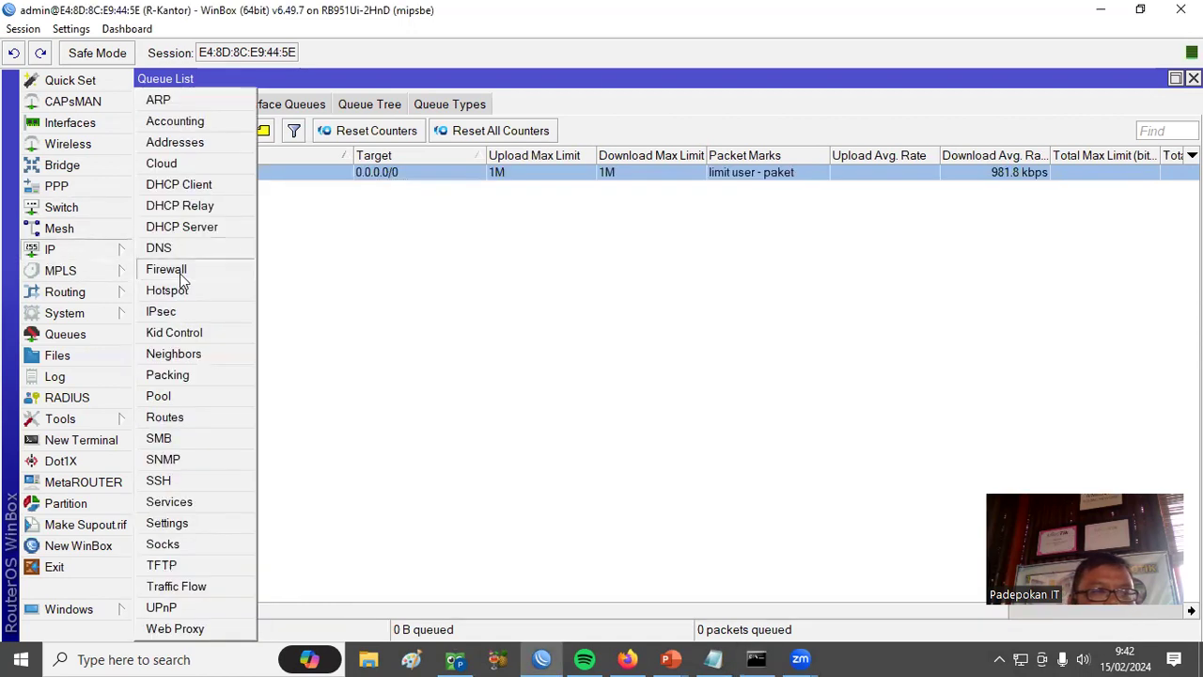
{"action": "left_click", "coordinate": [178, 272]}
{"action": "left_click", "coordinate": [546, 102]}
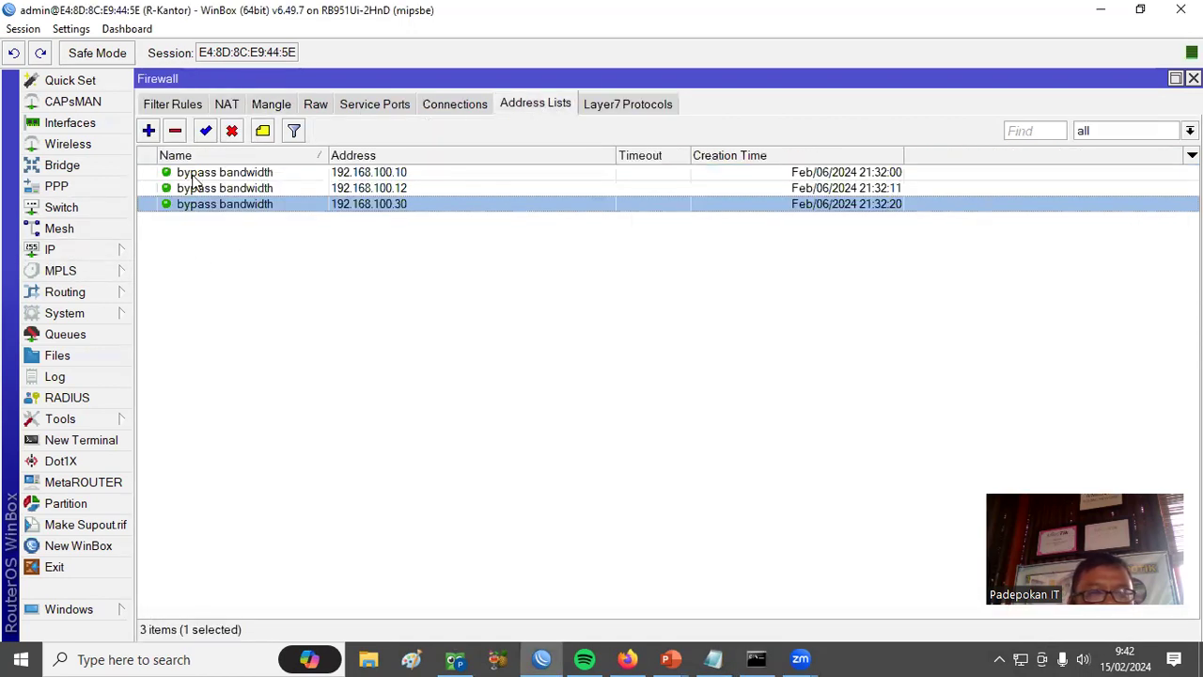
{"action": "left_click", "coordinate": [147, 131]}
{"action": "left_click", "coordinate": [661, 257]}
{"action": "left_click", "coordinate": [617, 276]}
{"action": "left_click", "coordinate": [461, 287]}
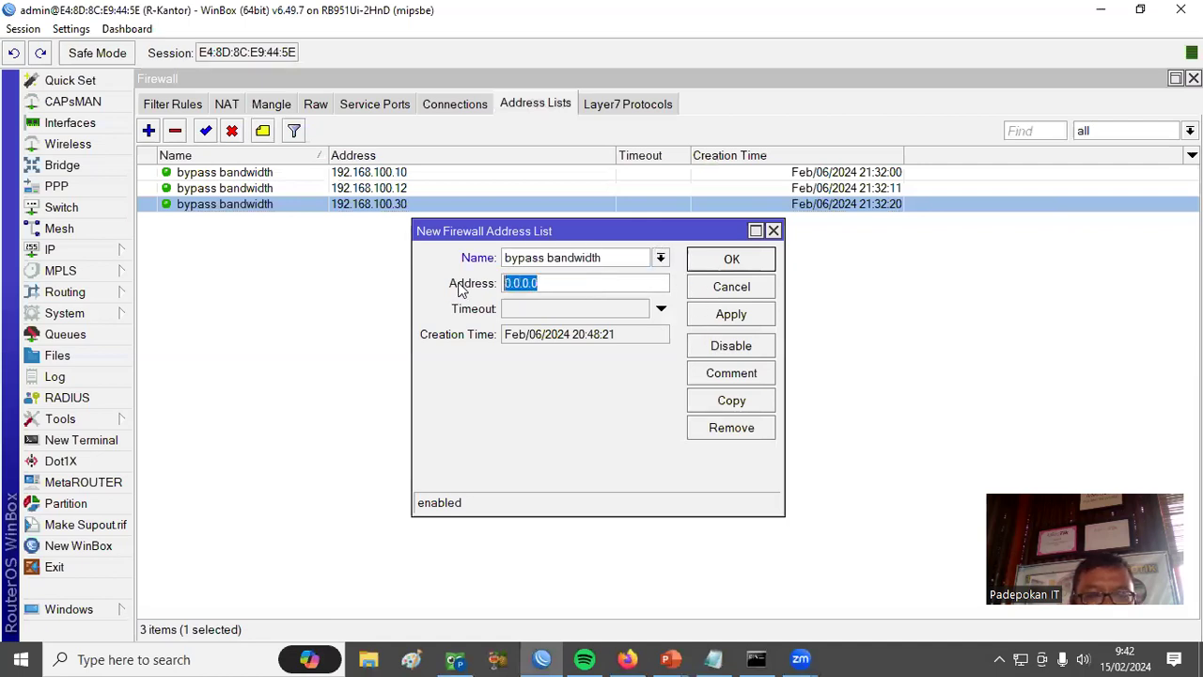
{"action": "type", "text": "192.168.100.110"}
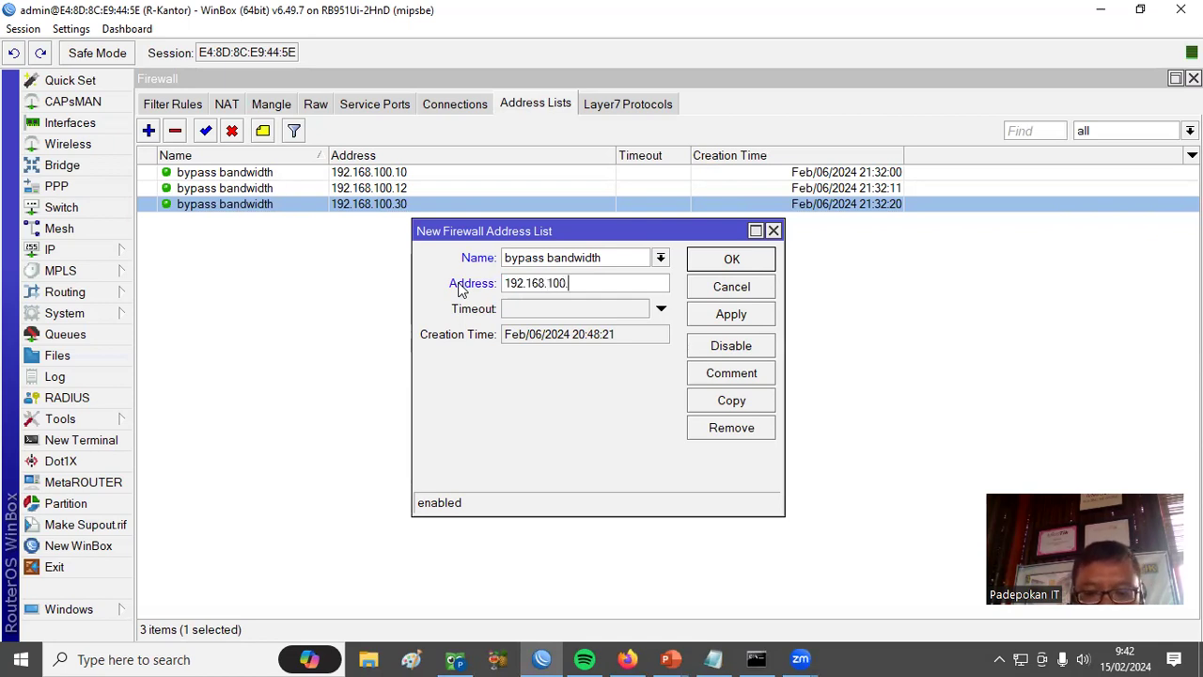
{"action": "left_click", "coordinate": [732, 318]}
{"action": "left_click", "coordinate": [740, 264]}
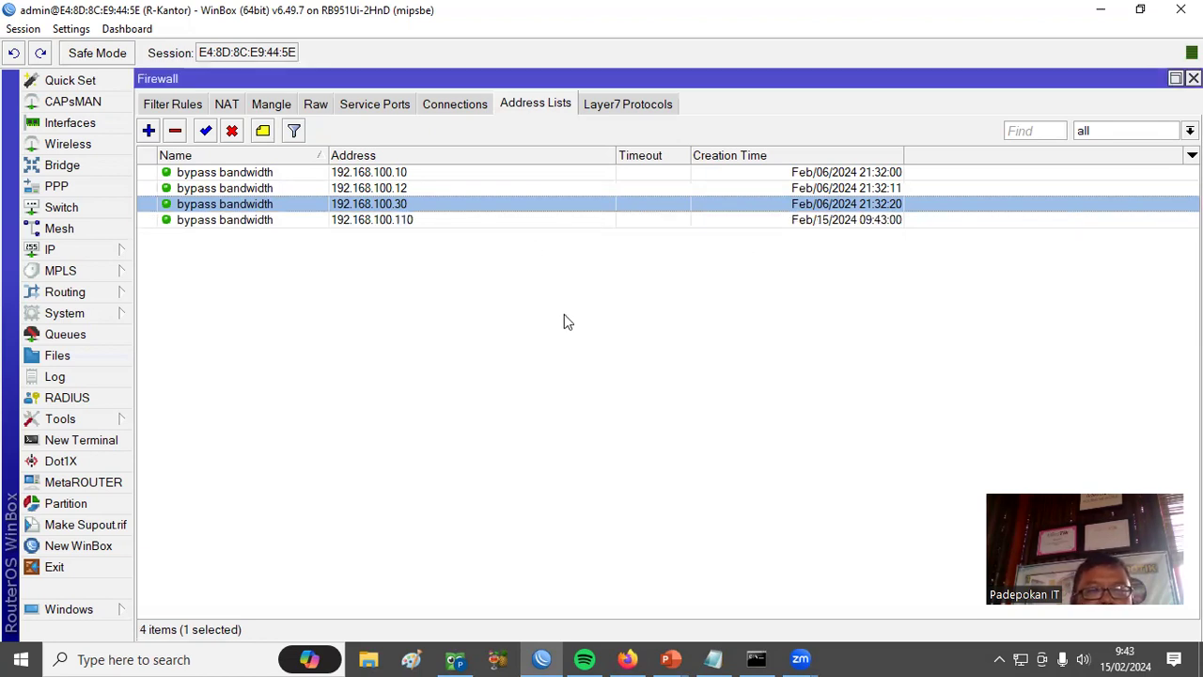
{"action": "left_click", "coordinate": [409, 222]}
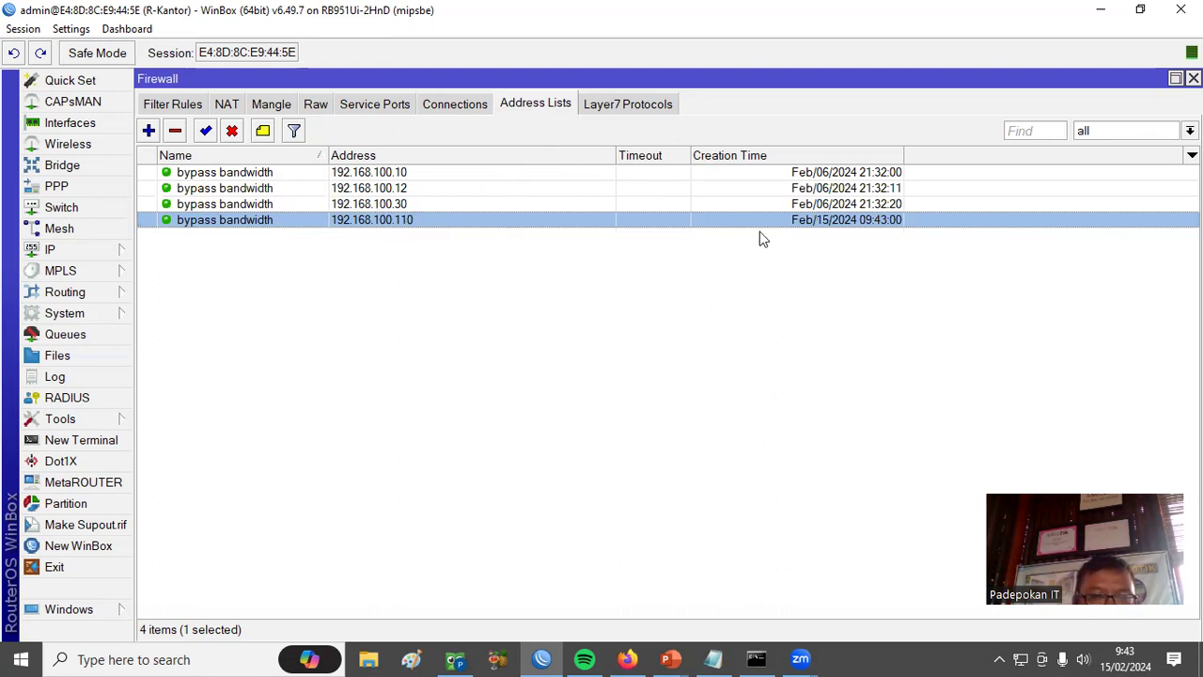
Step: Switch to Firefox and rerun the Speedtest by Ookla bandwidth test, allowing the site to access the location
{"action": "left_click", "coordinate": [624, 658]}
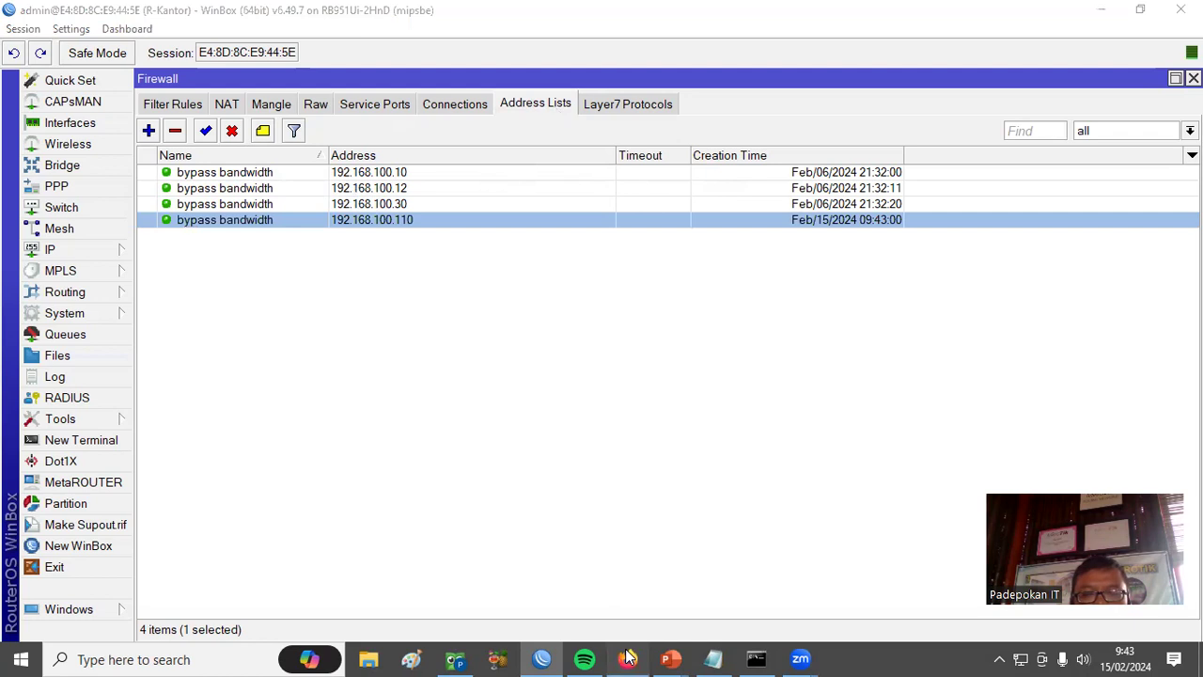
{"action": "scroll", "coordinate": [703, 431], "scroll_direction": "up", "scroll_amount": 3}
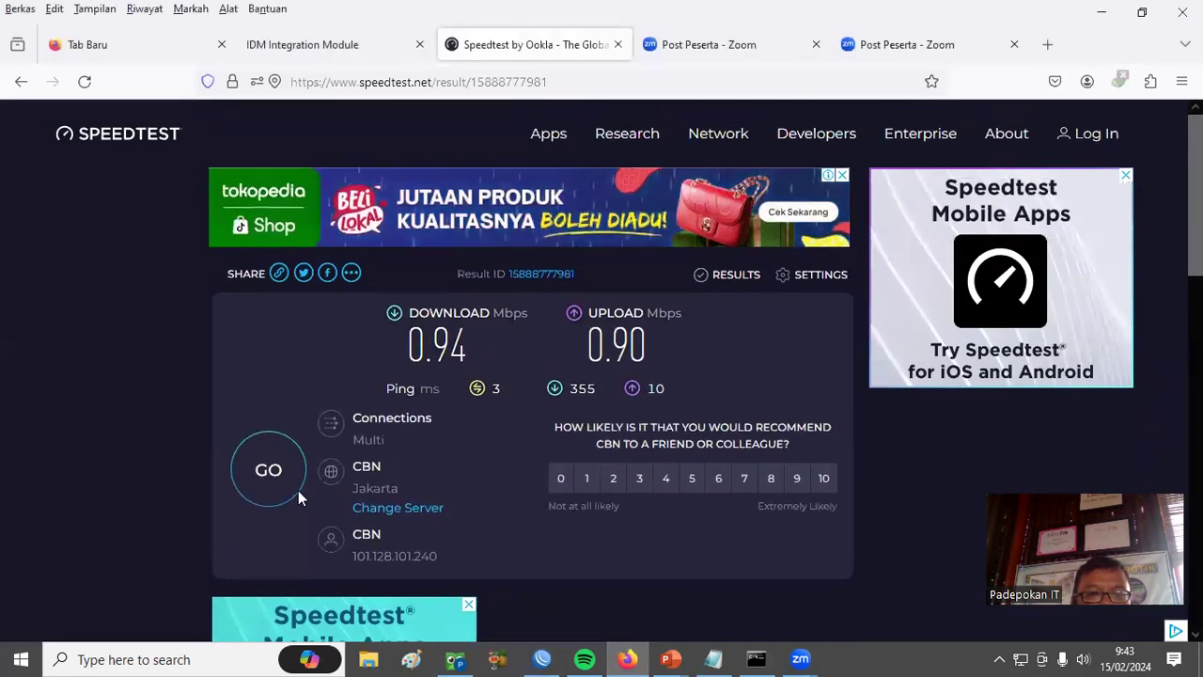
{"action": "left_click", "coordinate": [269, 481]}
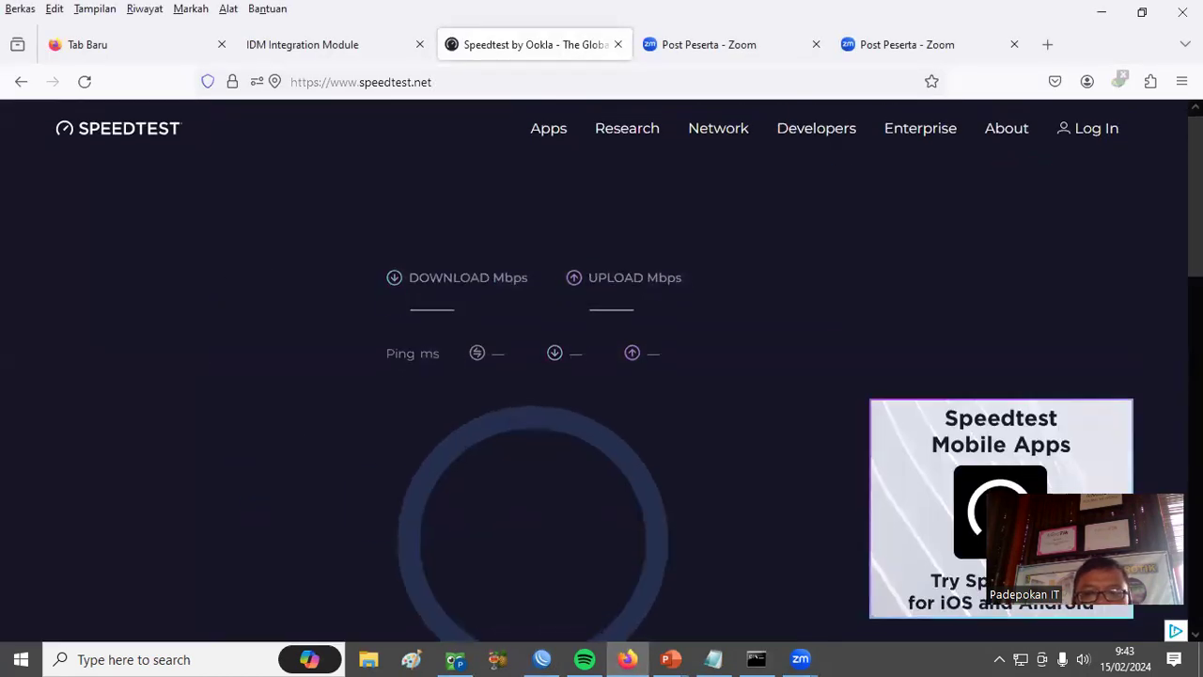
{"action": "left_click", "coordinate": [520, 193]}
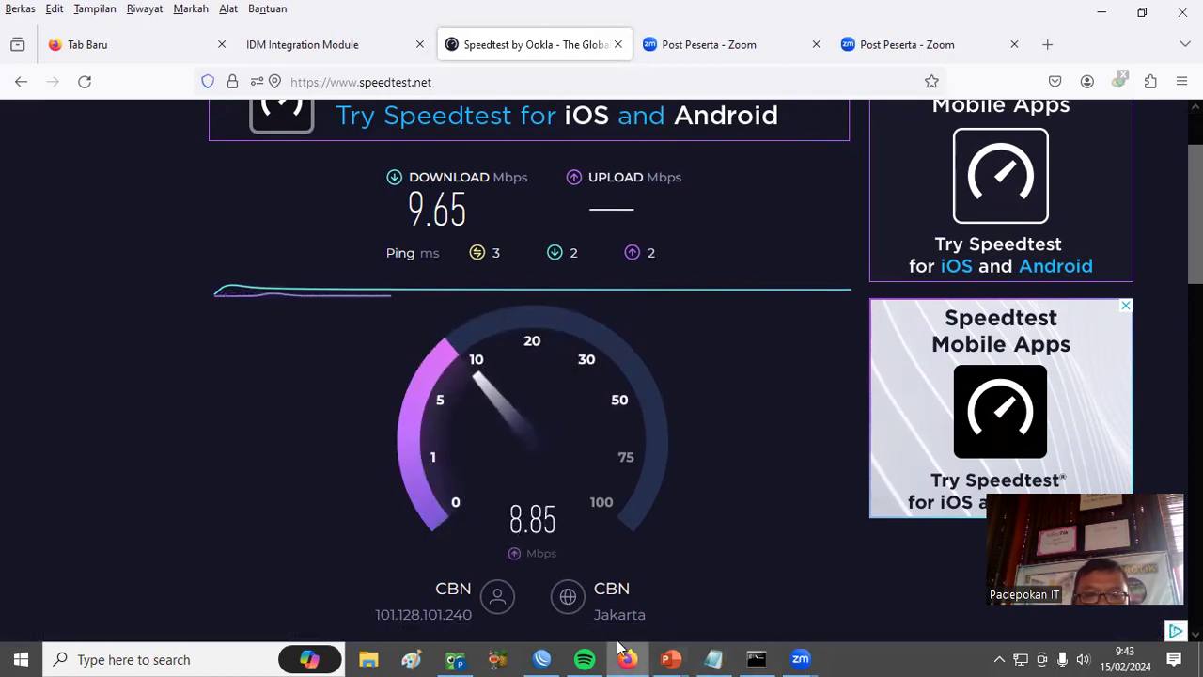
Step: Switch back to WinBox and check the "limi user" queue's average rates and the firewall mangle rules
{"action": "left_click", "coordinate": [541, 656]}
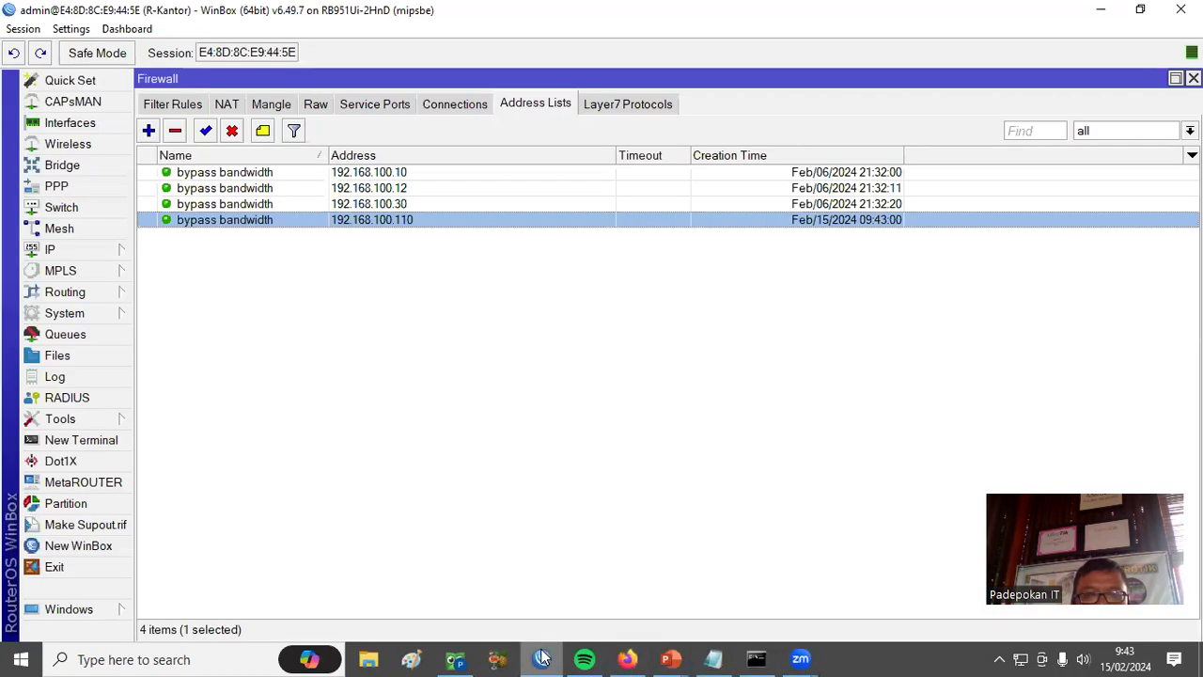
{"action": "left_click", "coordinate": [70, 338]}
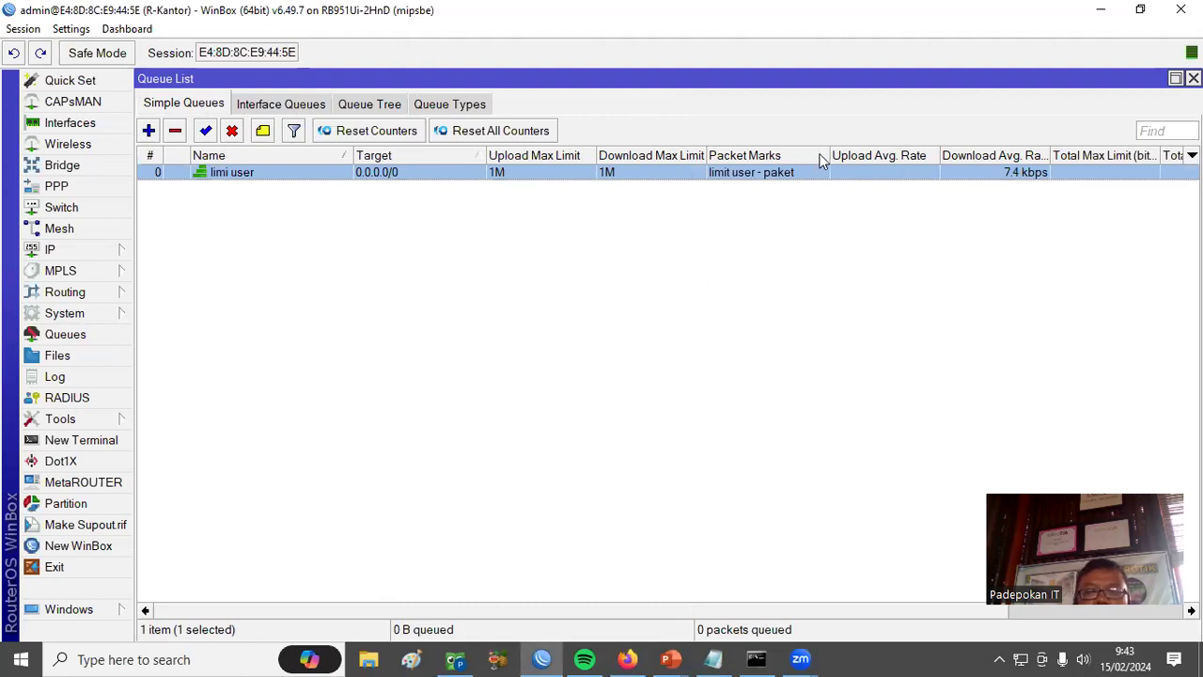
{"action": "left_click", "coordinate": [49, 252]}
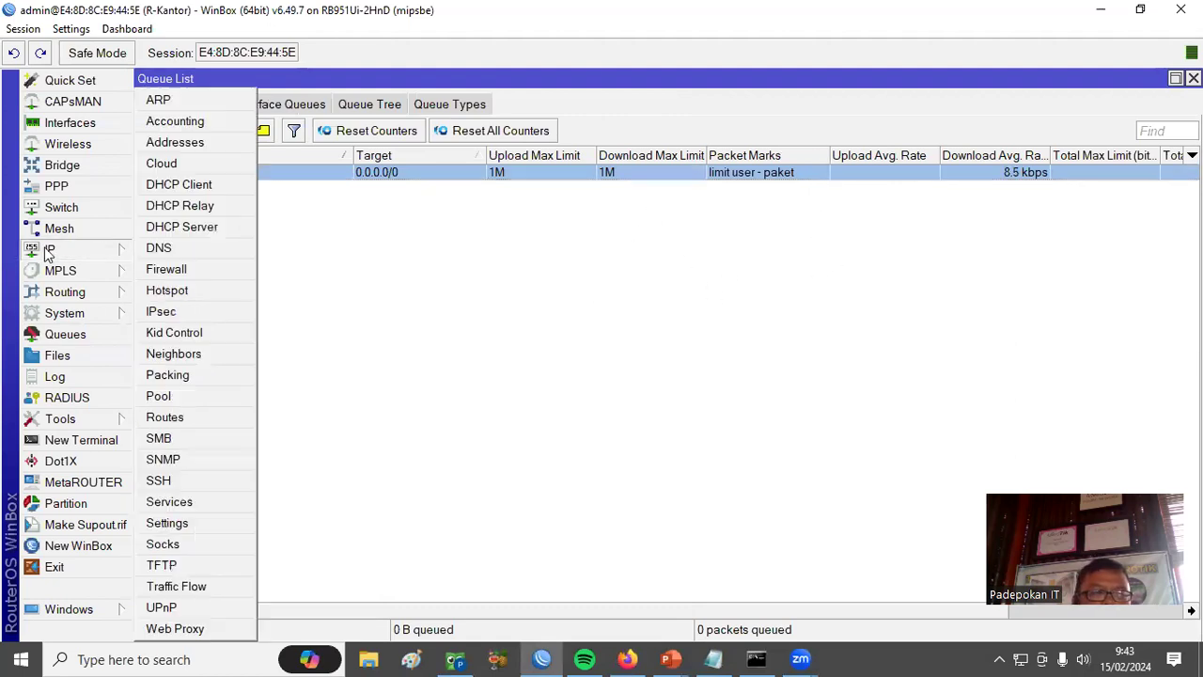
{"action": "left_click", "coordinate": [188, 270]}
{"action": "left_click", "coordinate": [270, 105]}
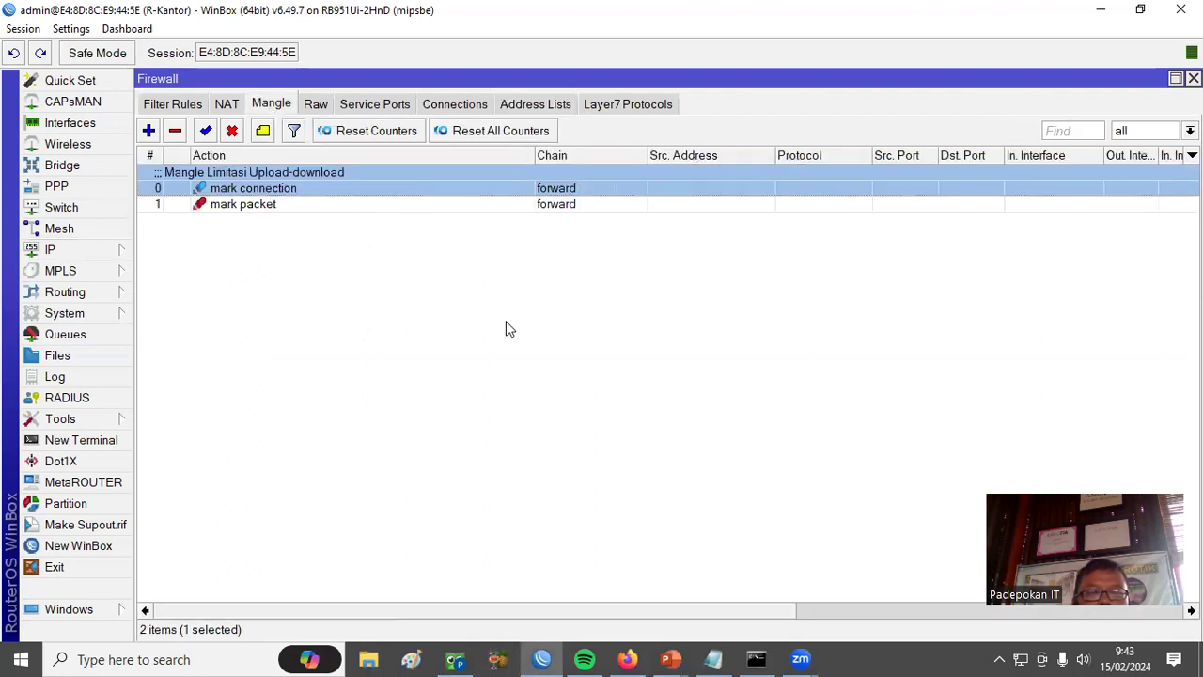
{"action": "left_click_drag", "start_coordinate": [819, 611], "coordinate": [756, 625]}
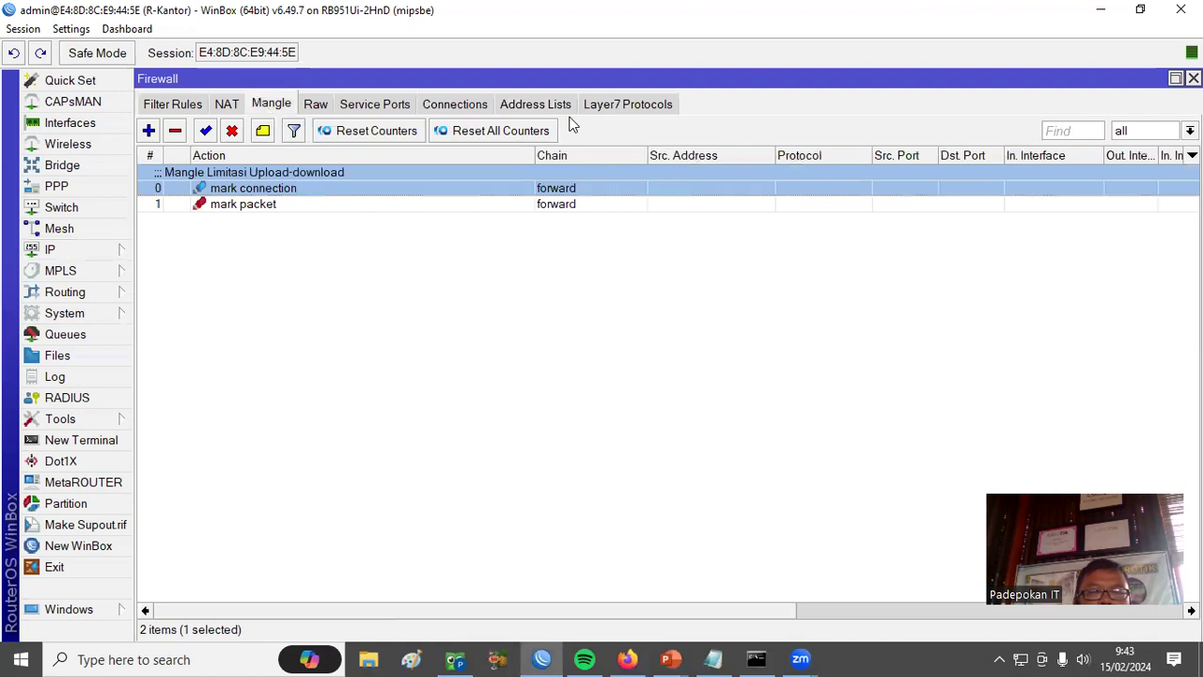
Step: Disable the 192.168.100.110 entry in the "bypass bandwidth" firewall address list
{"action": "left_click", "coordinate": [532, 111]}
{"action": "left_click", "coordinate": [590, 324]}
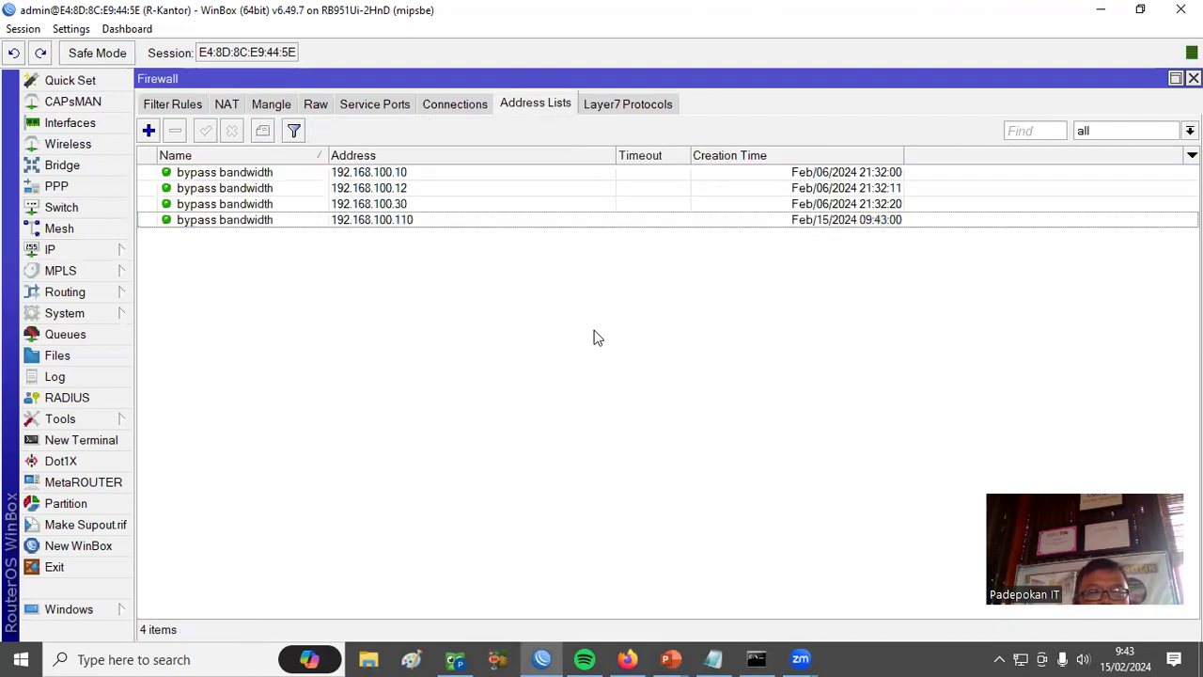
{"action": "left_click", "coordinate": [428, 223]}
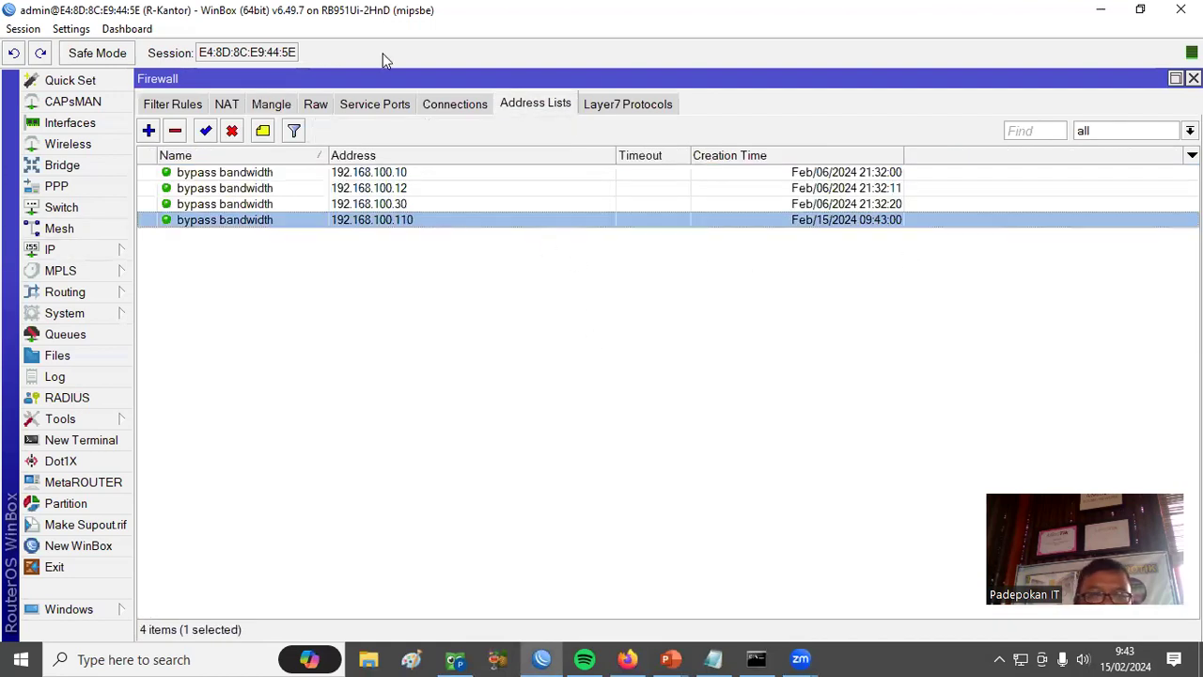
{"action": "left_click", "coordinate": [232, 131]}
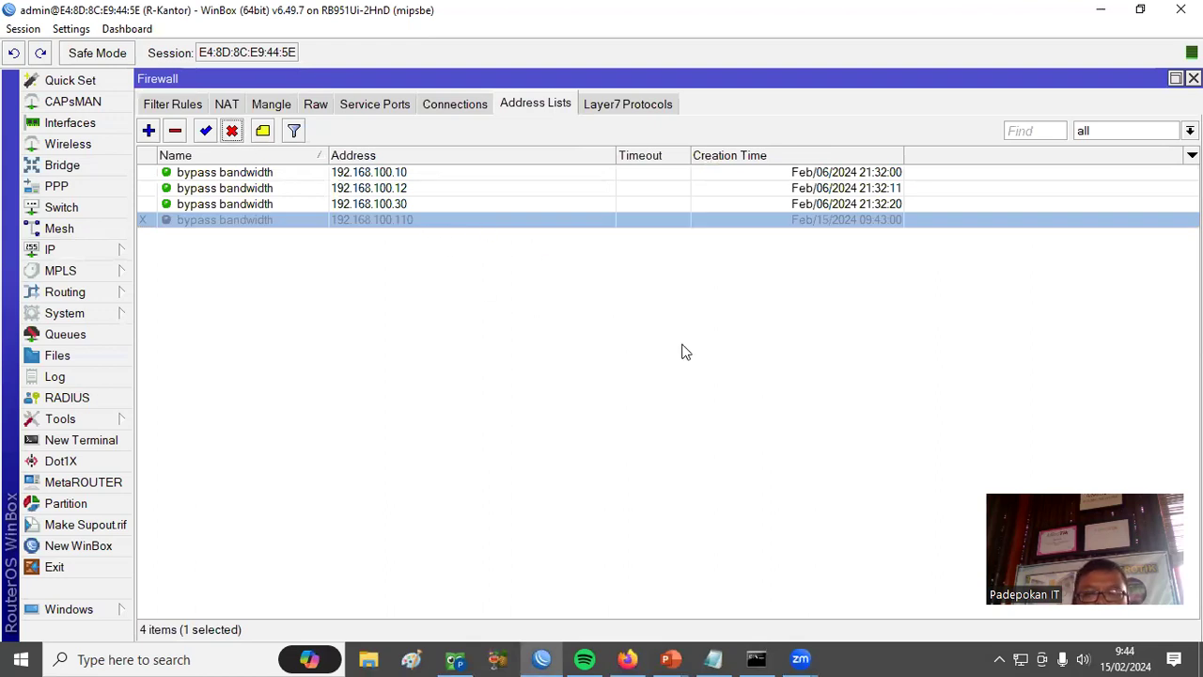
Step: Run the Speedtest in Firefox again with the bypass entry disabled, allowing the site to access the location
{"action": "left_click", "coordinate": [627, 658]}
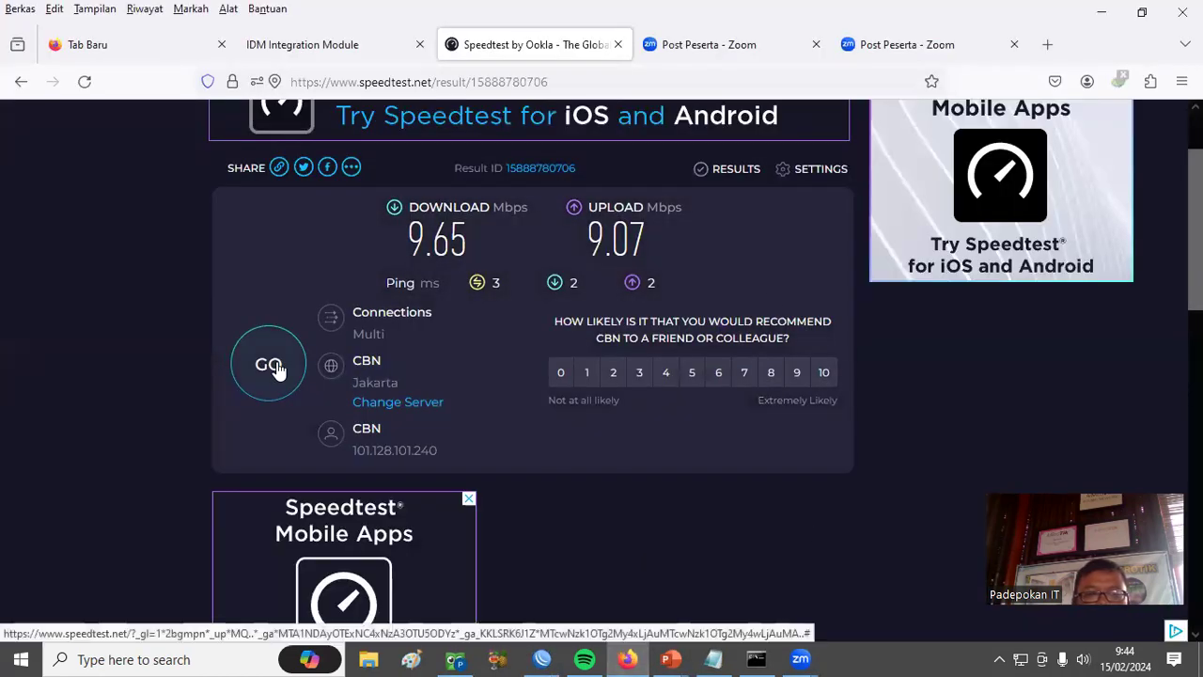
{"action": "left_click", "coordinate": [275, 367]}
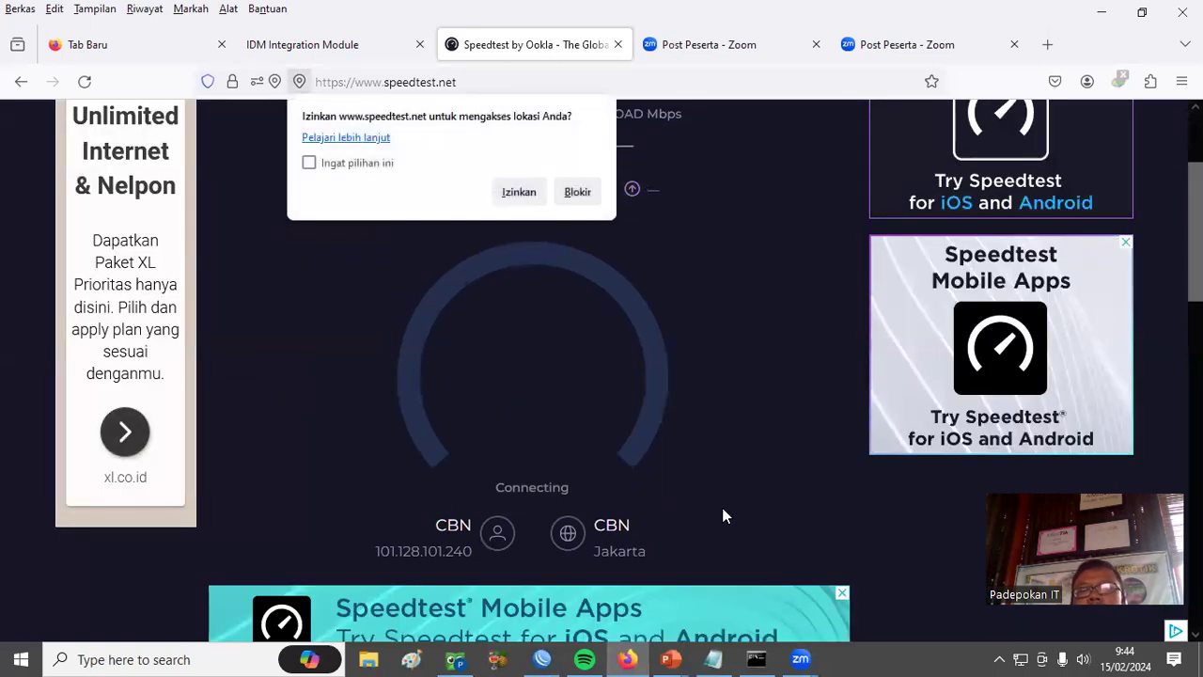
{"action": "left_click", "coordinate": [519, 193]}
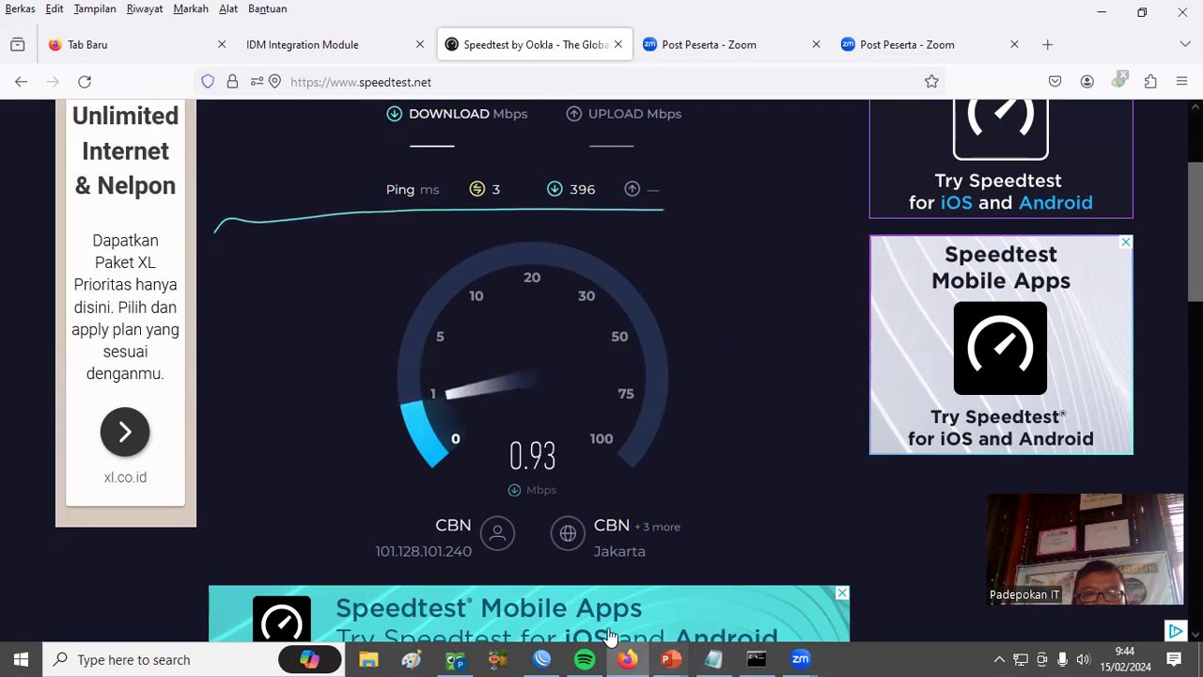
Step: Return to WinBox and review the firewall's "bypass bandwidth" address list, selecting the 192.168.100.12 entry
{"action": "key", "text": "alt+Tab"}
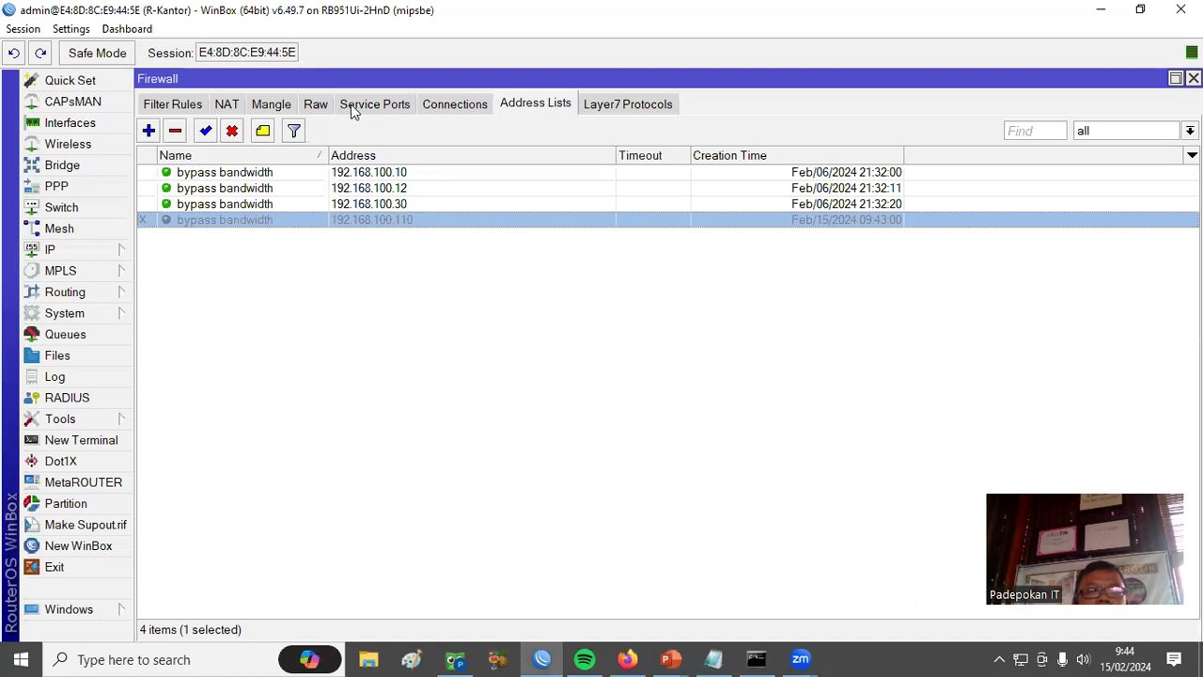
{"action": "left_click", "coordinate": [271, 104]}
{"action": "left_click", "coordinate": [549, 107]}
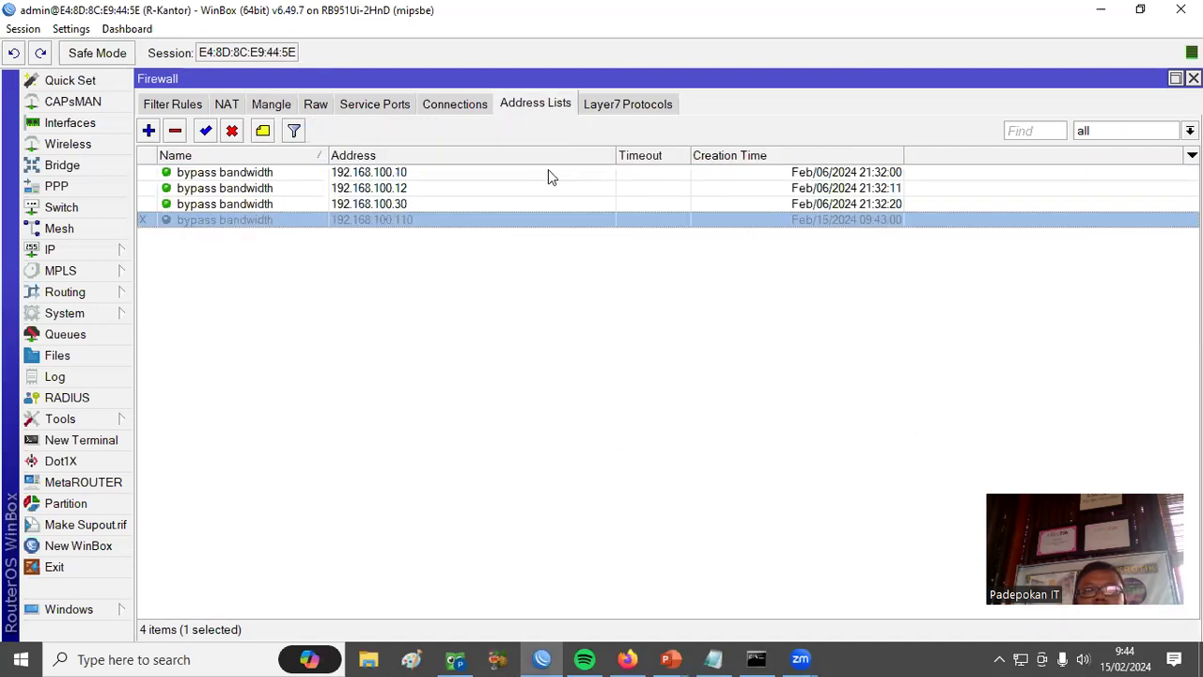
{"action": "left_click", "coordinate": [289, 188]}
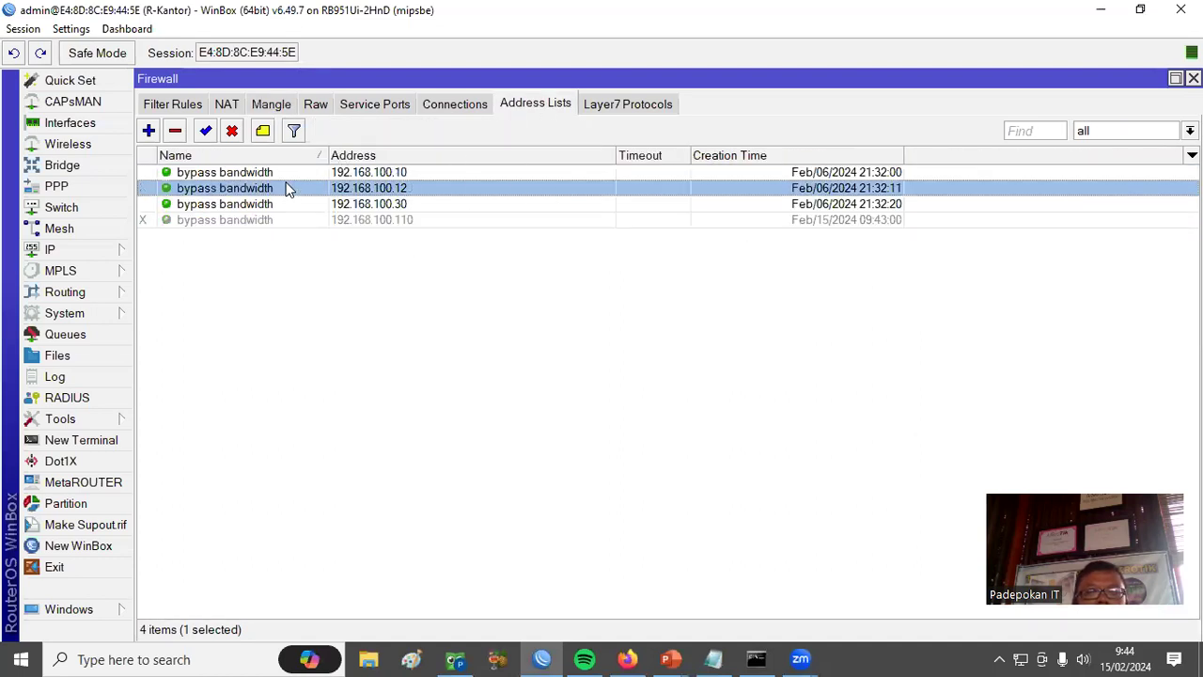
Step: Review the mark connection mangle rule's chain, negated source and destination address lists, and connection mark action, highlighting both list names
{"action": "left_click", "coordinate": [285, 107]}
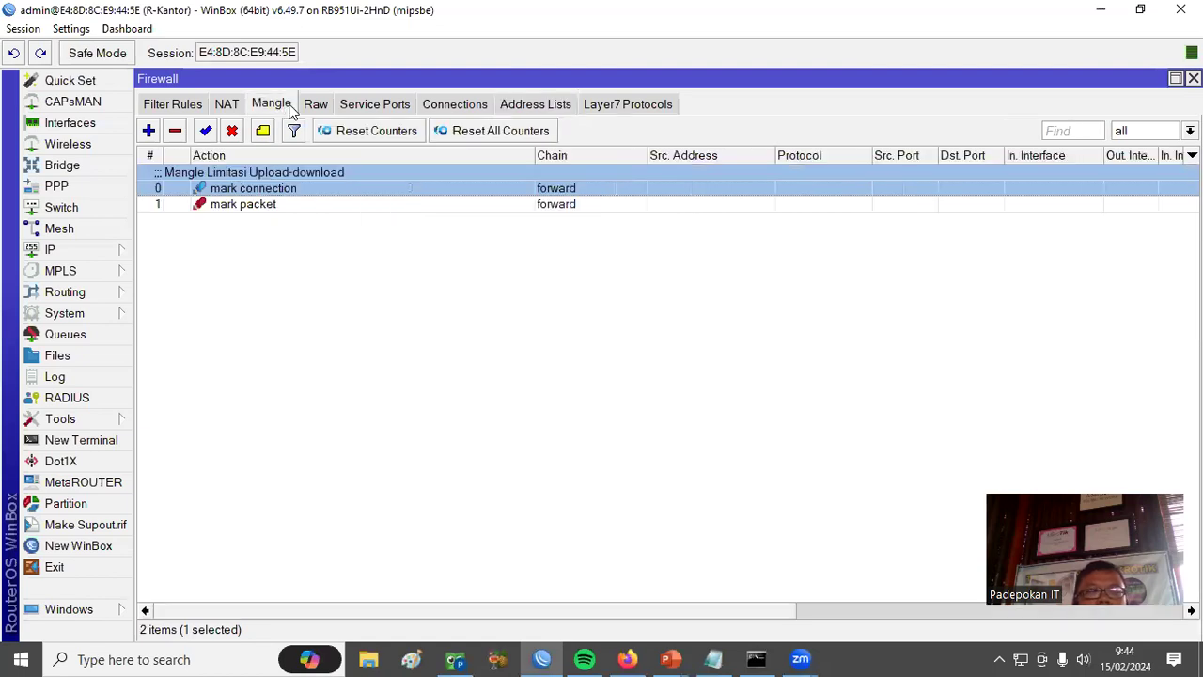
{"action": "double_click", "coordinate": [291, 191]}
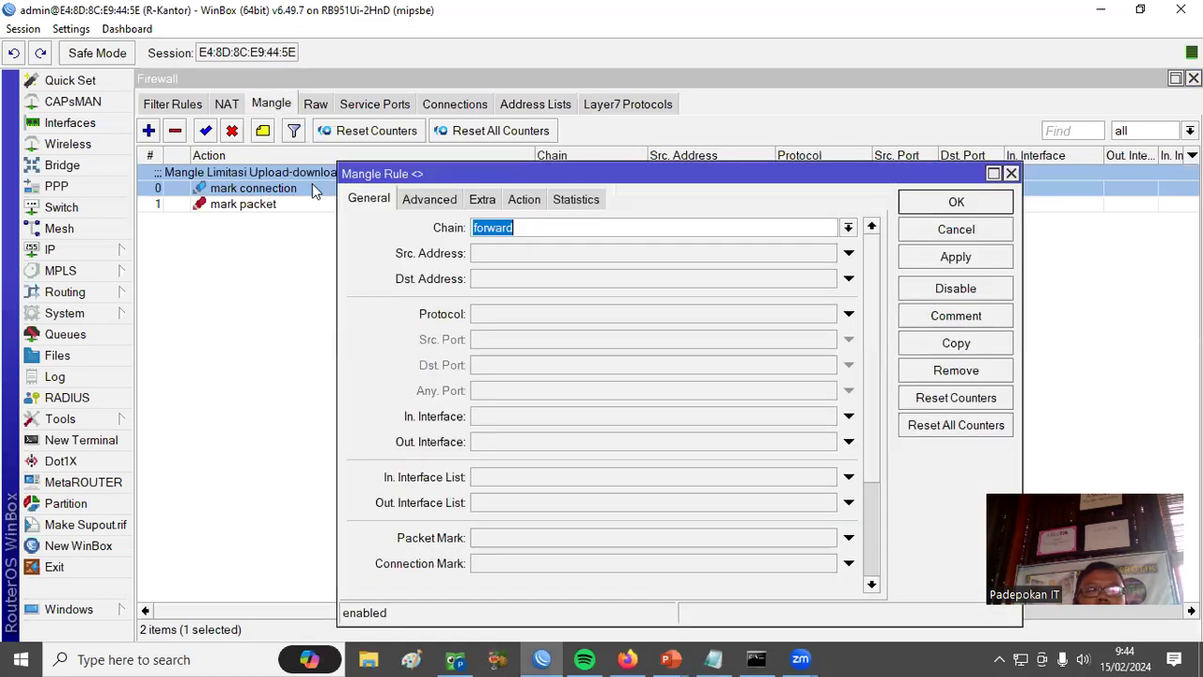
{"action": "left_click_drag", "start_coordinate": [569, 183], "coordinate": [577, 110]}
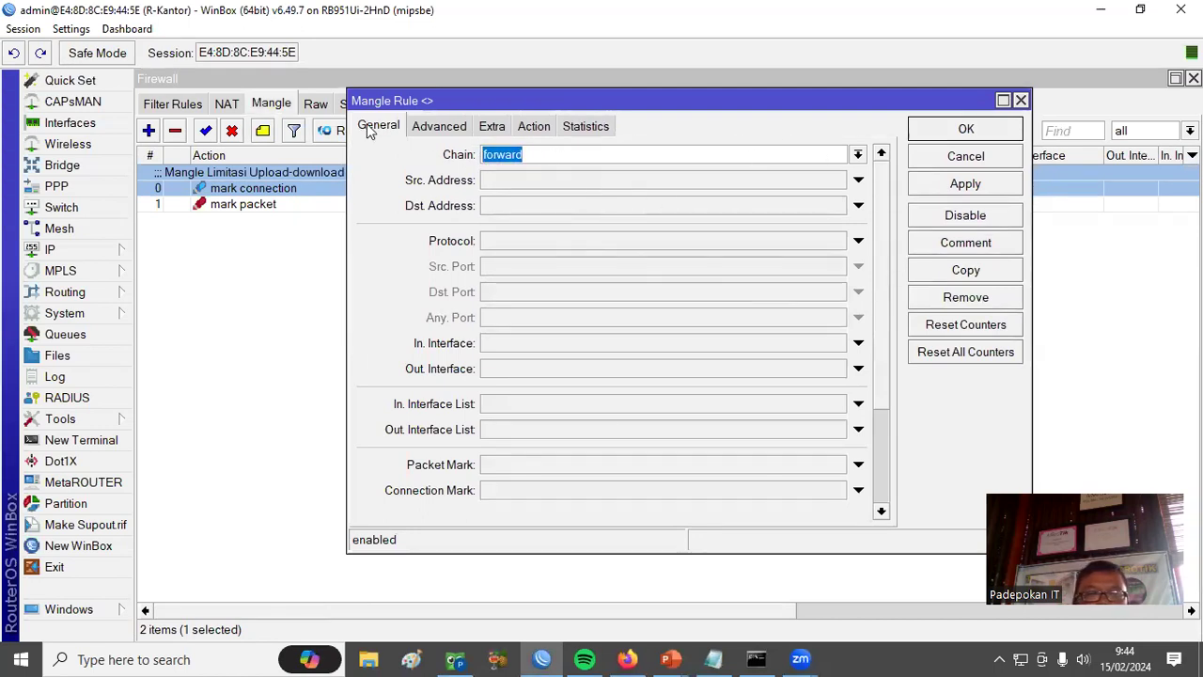
{"action": "left_click", "coordinate": [431, 127]}
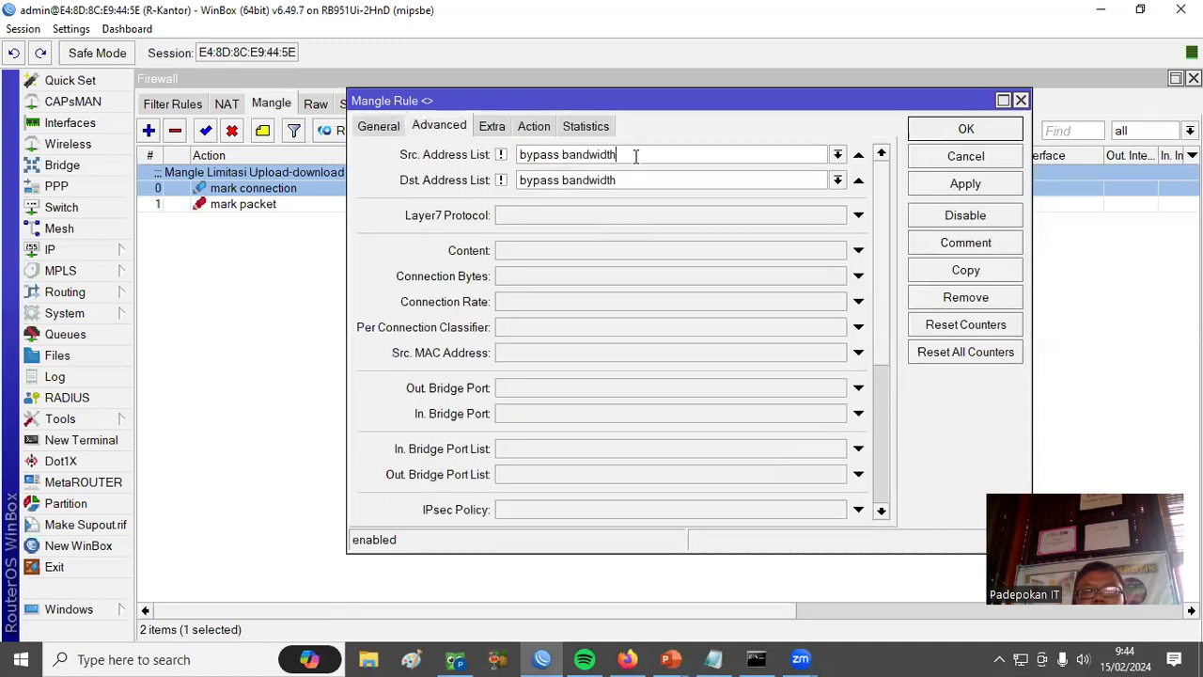
{"action": "left_click_drag", "start_coordinate": [635, 156], "coordinate": [469, 166]}
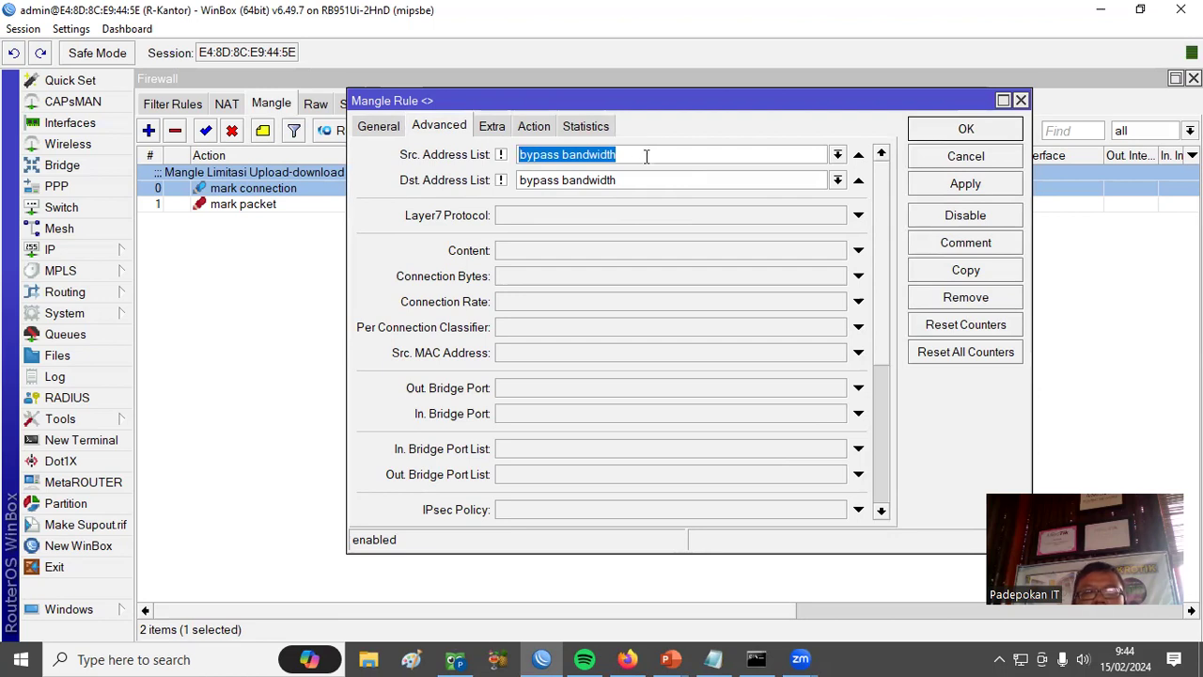
{"action": "left_click_drag", "start_coordinate": [639, 178], "coordinate": [500, 185]}
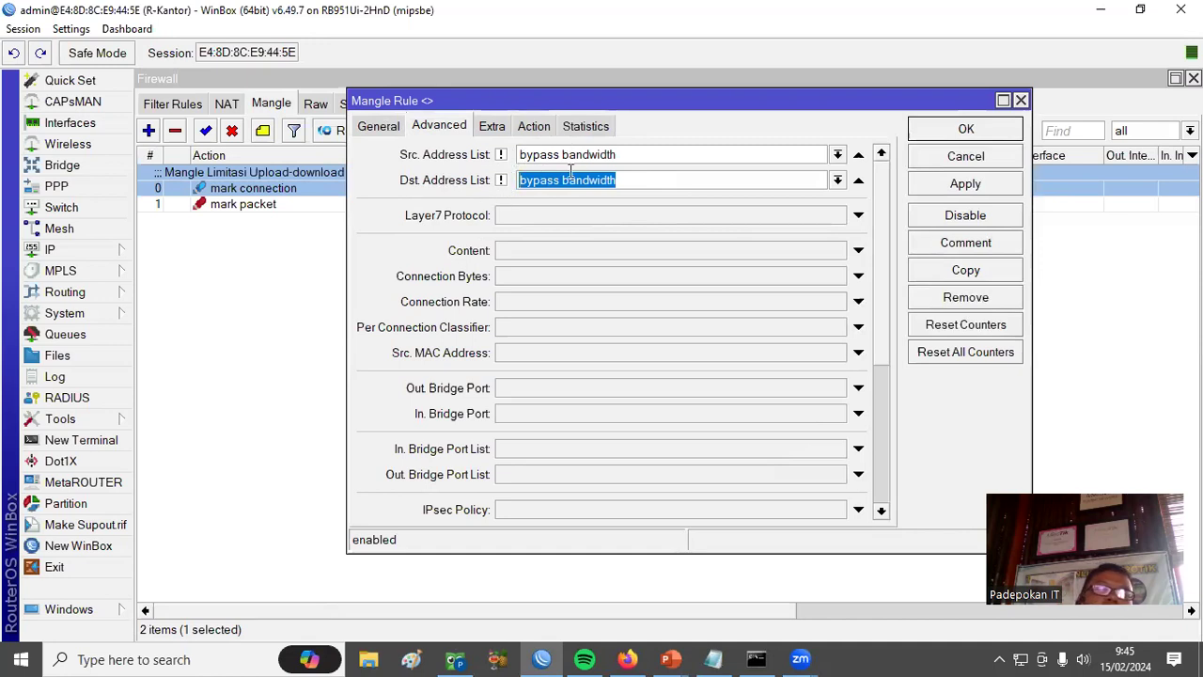
{"action": "left_click", "coordinate": [532, 126]}
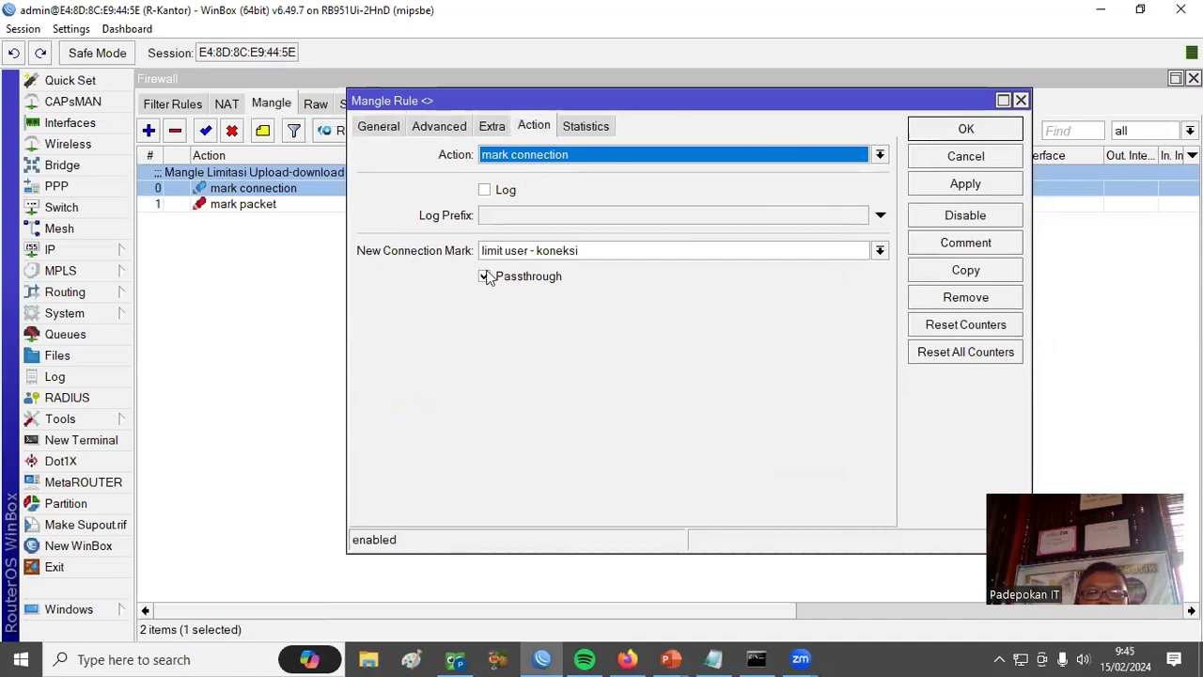
{"action": "left_click", "coordinate": [938, 129]}
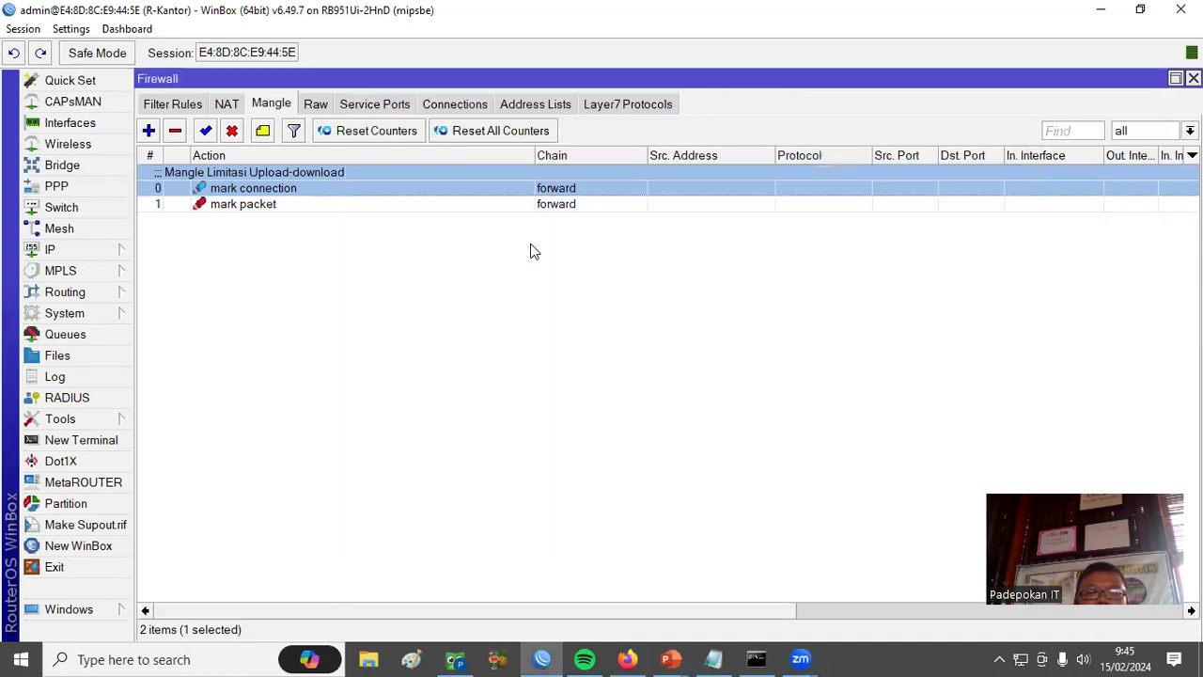
Step: Review the mark packet mangle rule's general settings and action, highlighting its new packet mark "limit user - paket"
{"action": "double_click", "coordinate": [366, 205]}
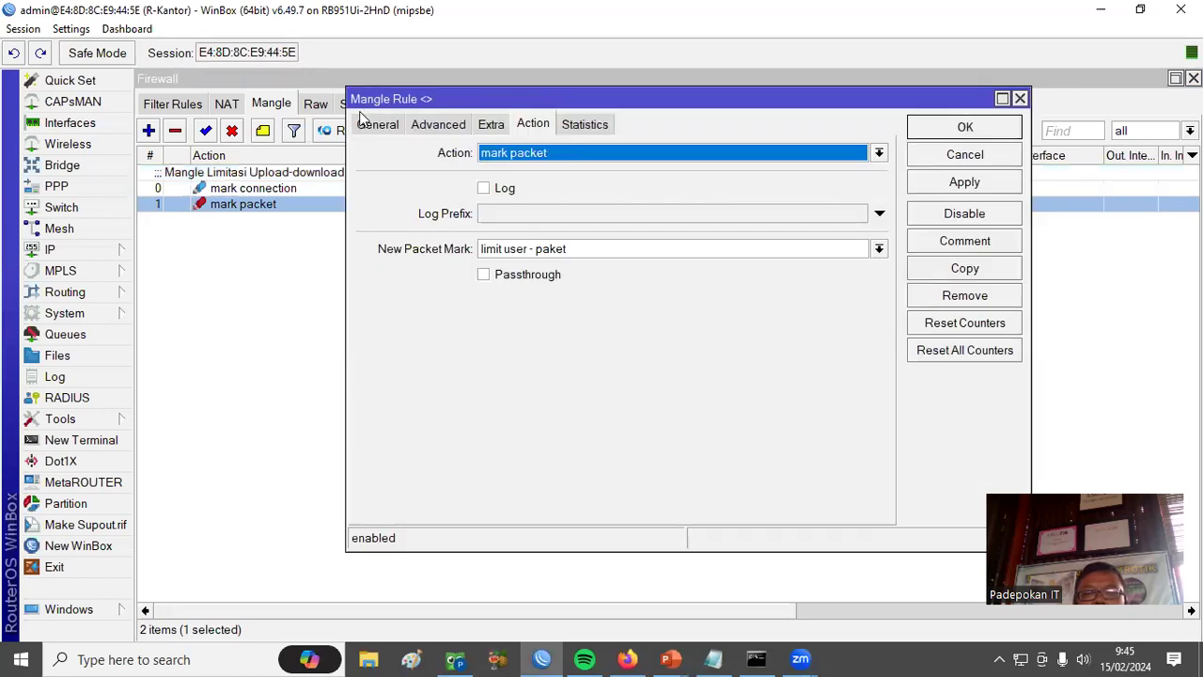
{"action": "left_click", "coordinate": [368, 125]}
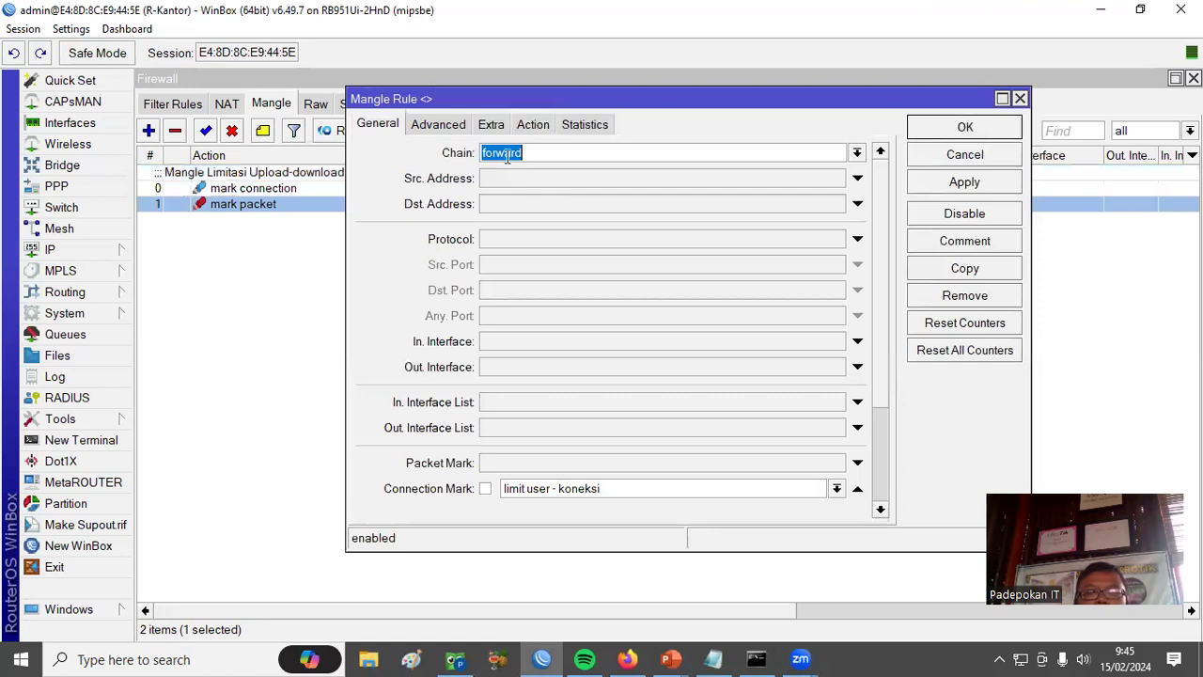
{"action": "left_click", "coordinate": [531, 124]}
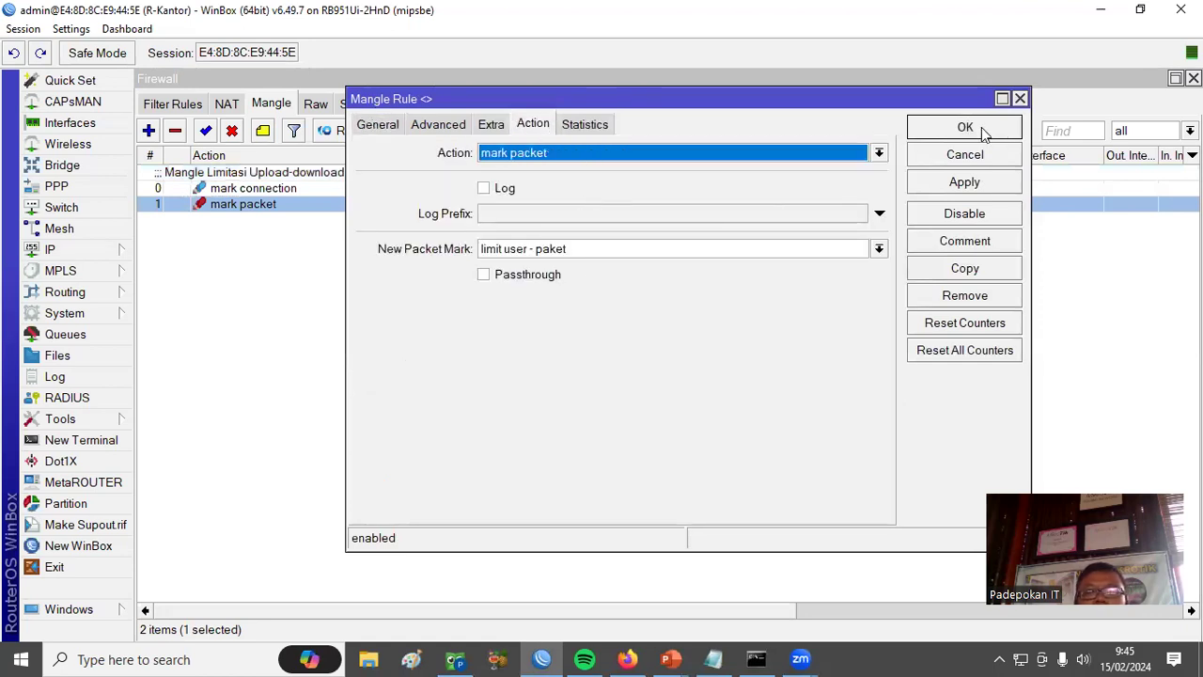
{"action": "left_click_drag", "start_coordinate": [579, 241], "coordinate": [374, 243]}
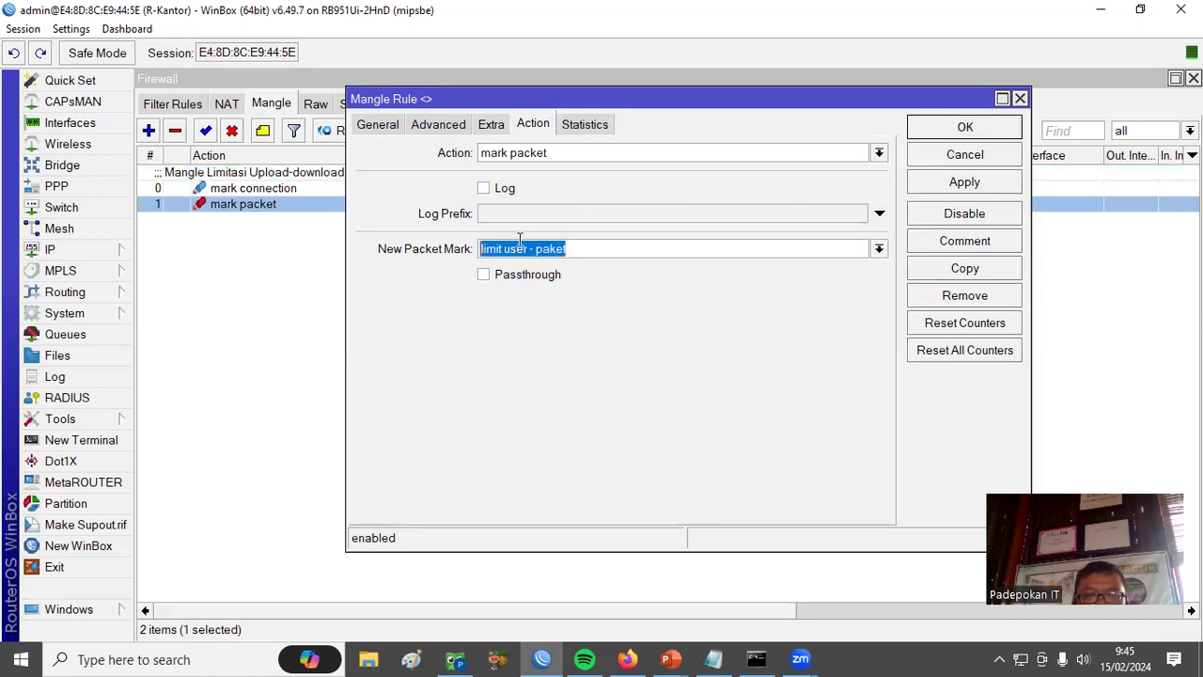
{"action": "left_click", "coordinate": [944, 130]}
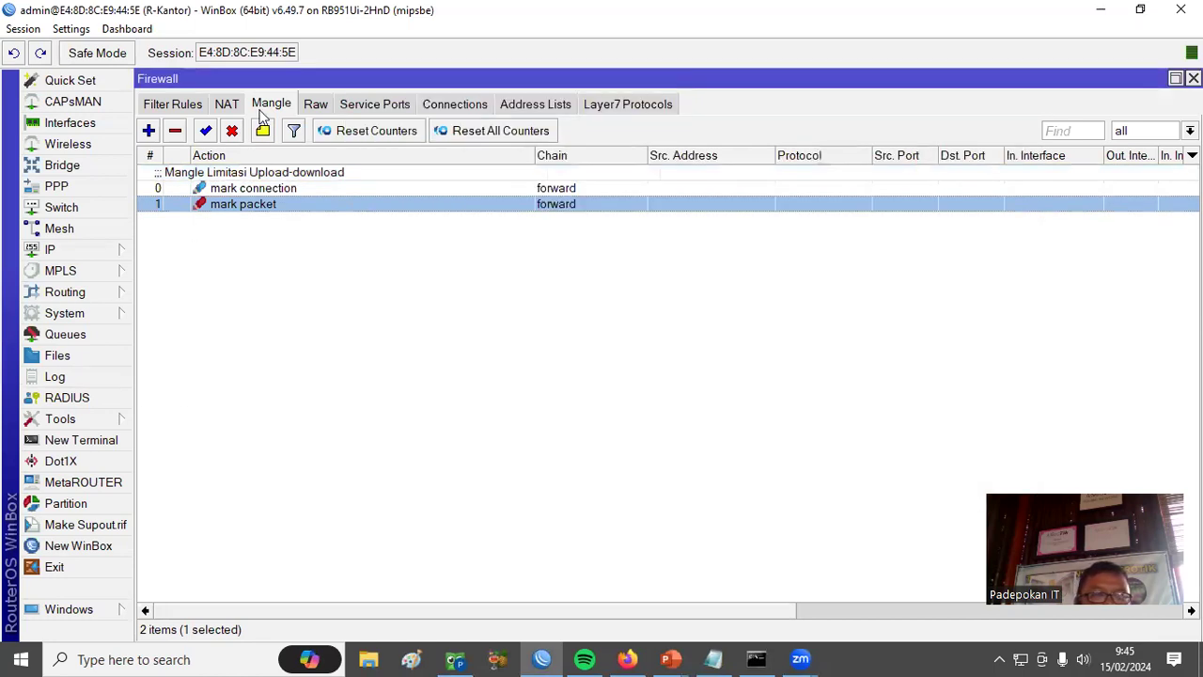
Step: Review the "limi user" simple queue's packet mark, target, maximum limits and queue types
{"action": "left_click", "coordinate": [73, 335]}
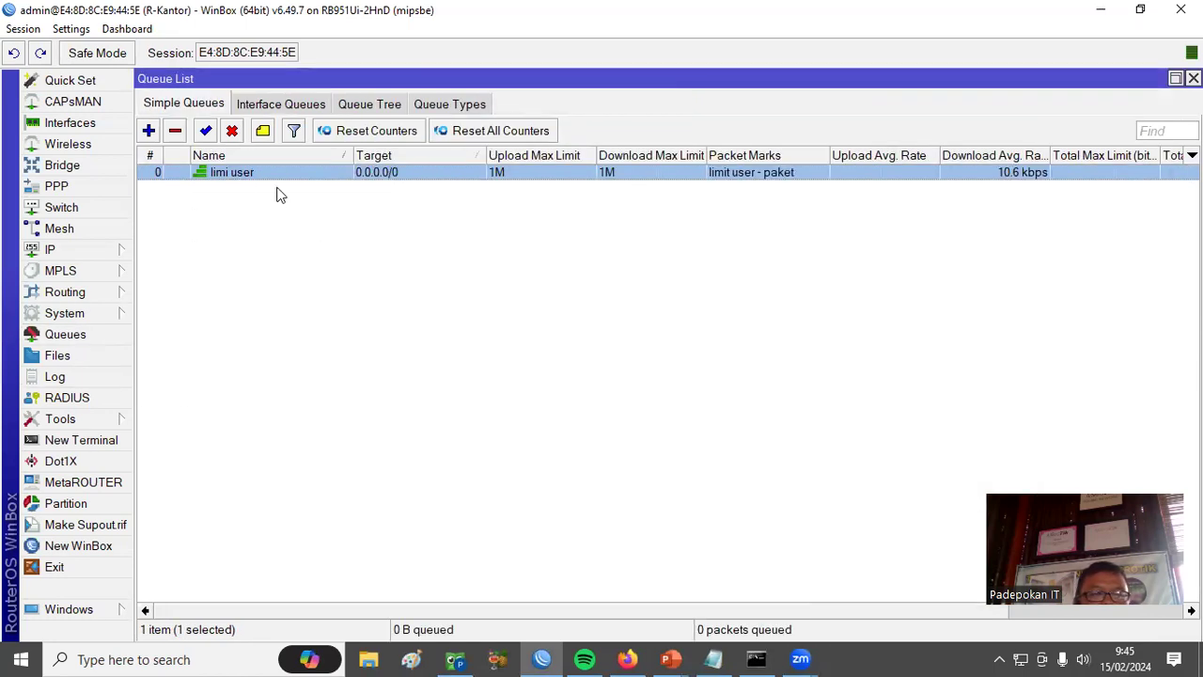
{"action": "double_click", "coordinate": [230, 173]}
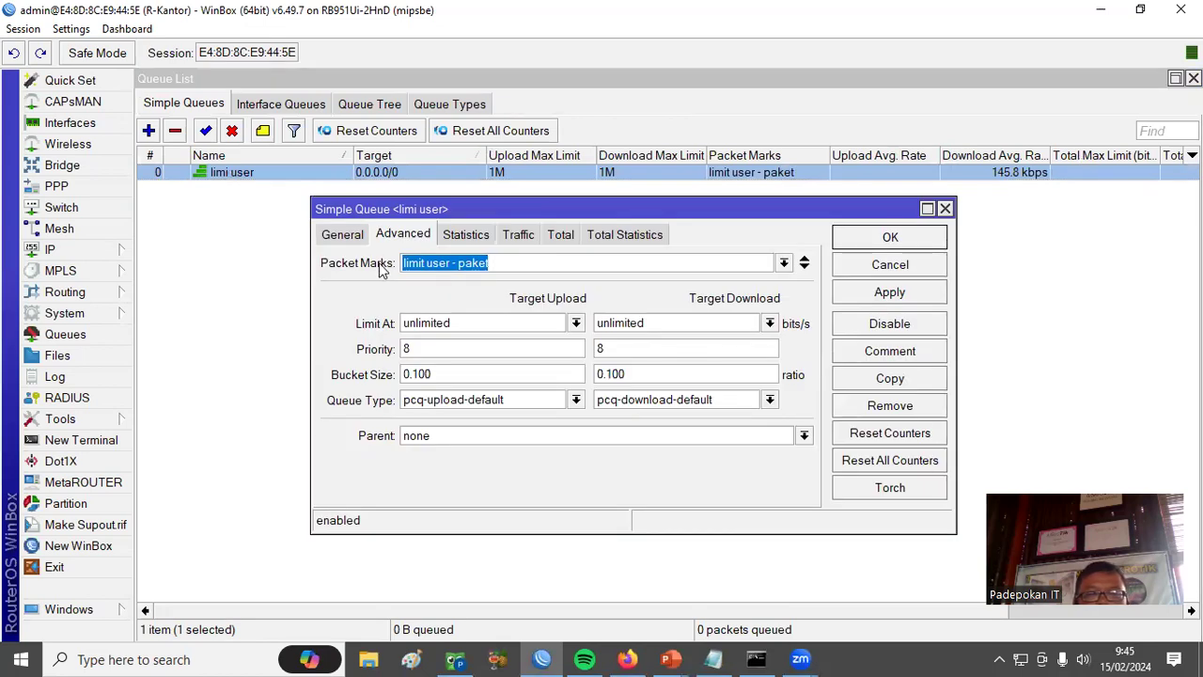
{"action": "left_click_drag", "start_coordinate": [510, 263], "coordinate": [381, 270]}
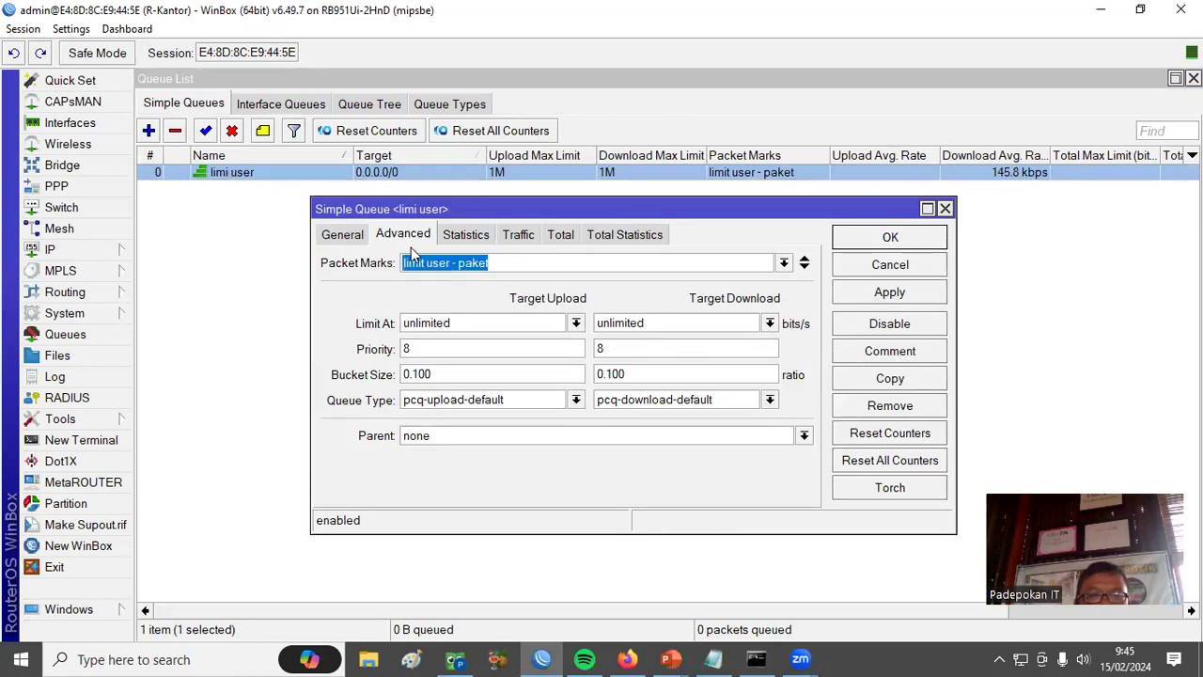
{"action": "left_click", "coordinate": [342, 236]}
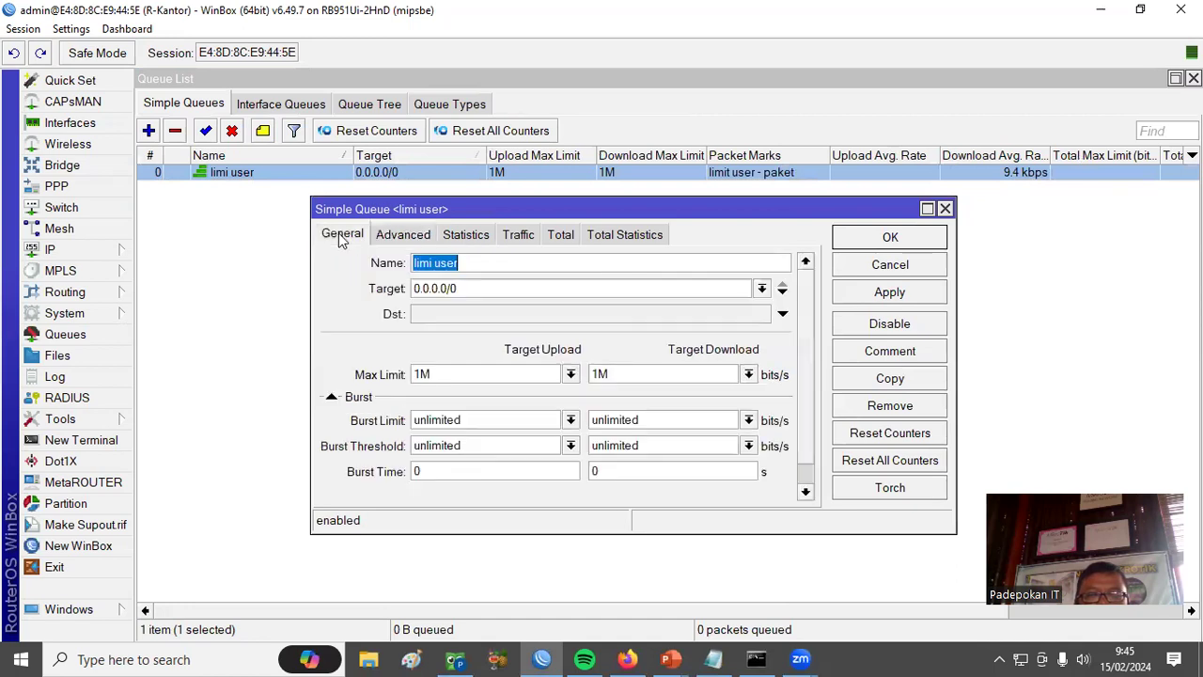
{"action": "left_click", "coordinate": [395, 232]}
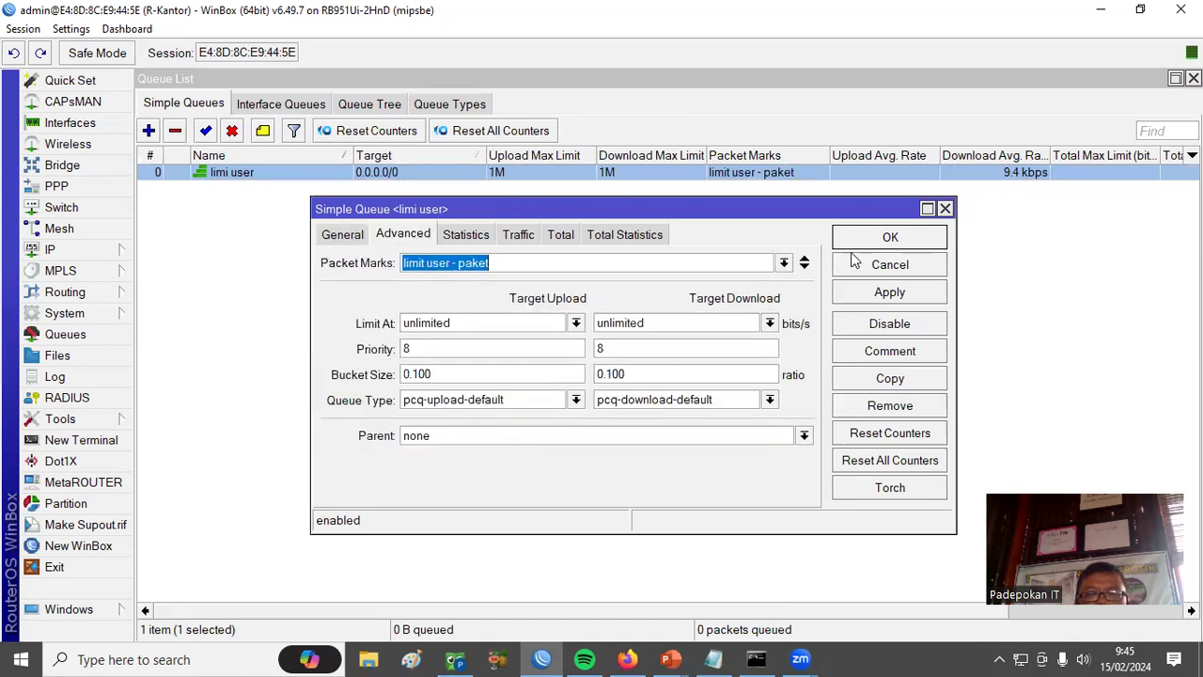
{"action": "left_click", "coordinate": [895, 239]}
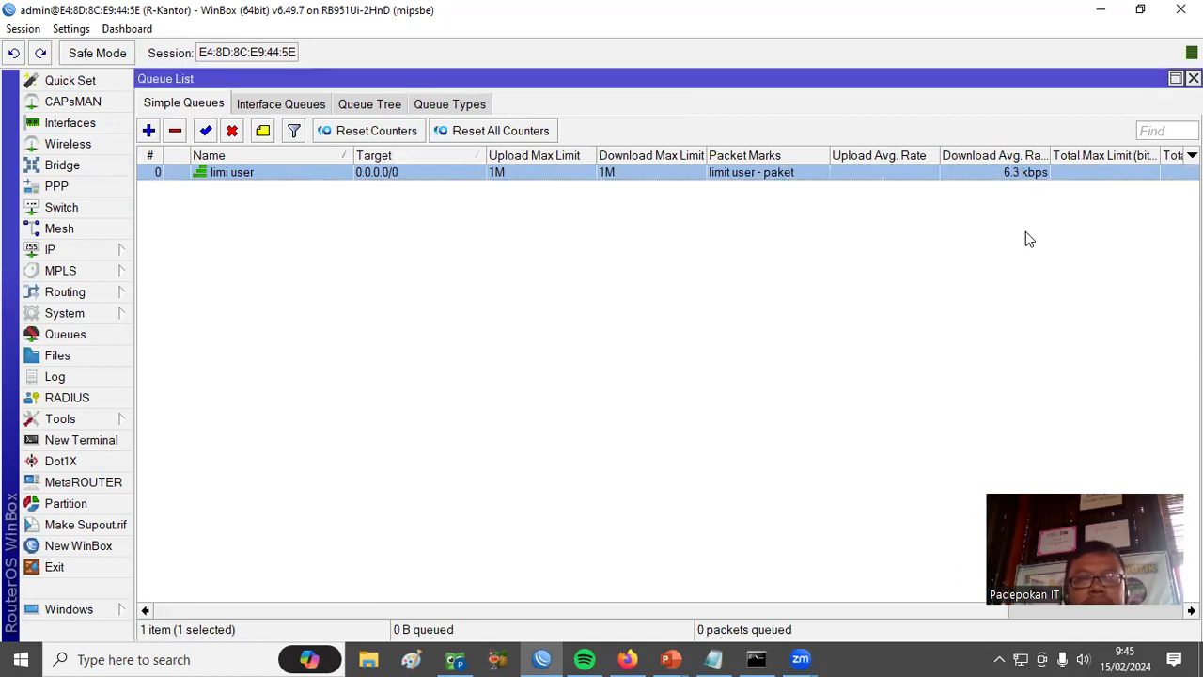
Step: Bring up the open PowerPoint windows to return to the presentation on bandwidth limiting
{"action": "left_click", "coordinate": [670, 659]}
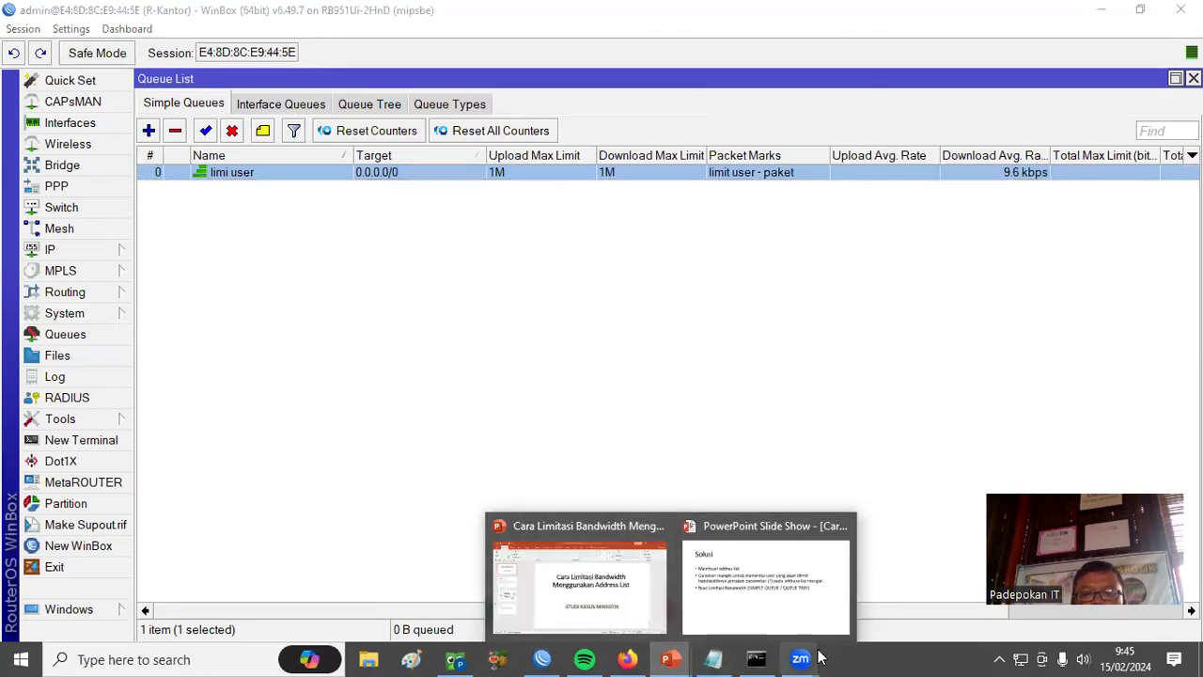